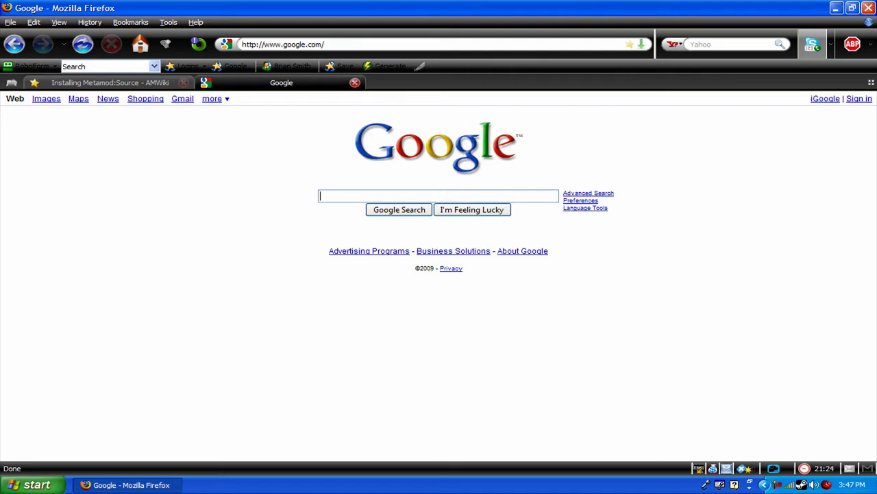
pyautogui.click(282, 45)
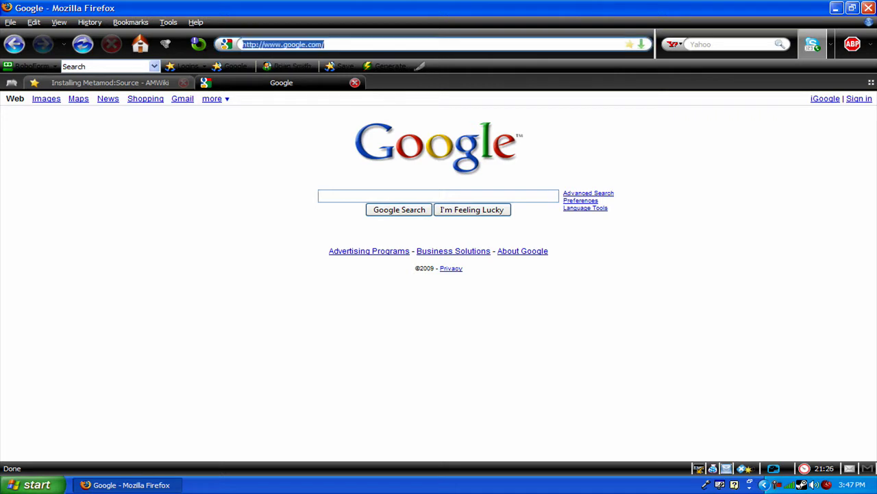
pyautogui.write('www')
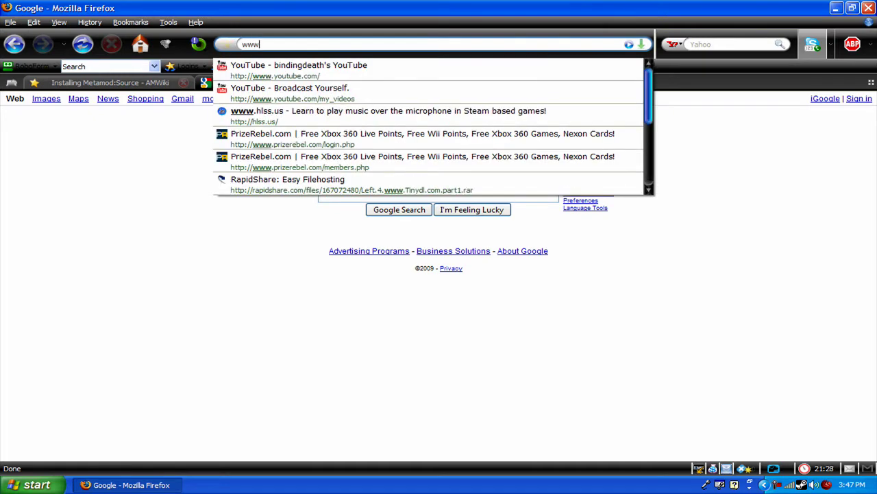
pyautogui.write('.sourcemm')
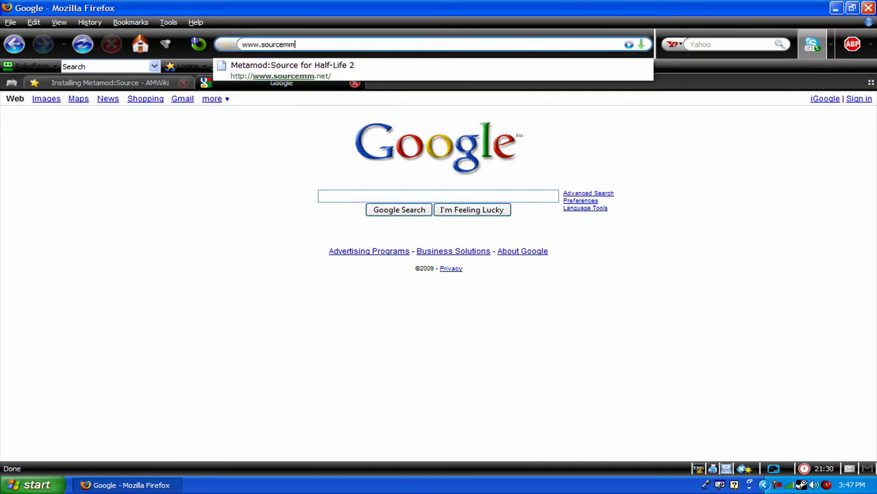
pyautogui.write('.net')
pyautogui.press('Return')
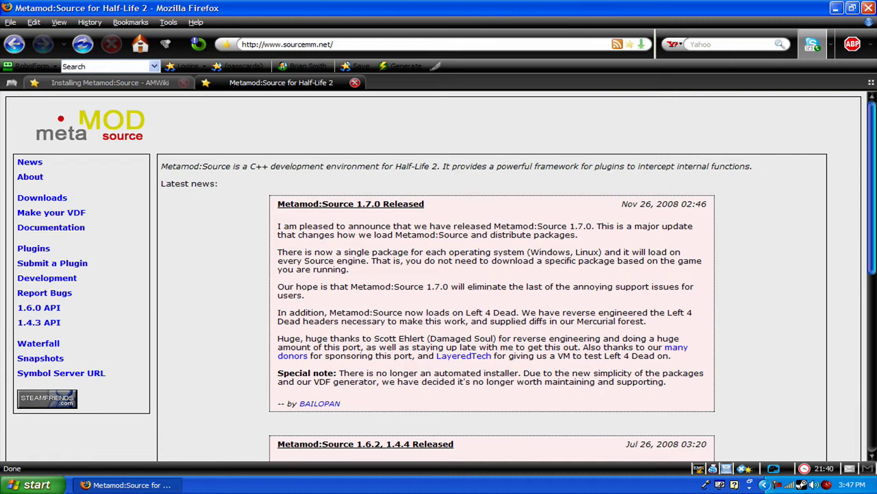
pyautogui.moveTo(219, 184); pyautogui.dragTo(160, 184)
pyautogui.click(185, 199)
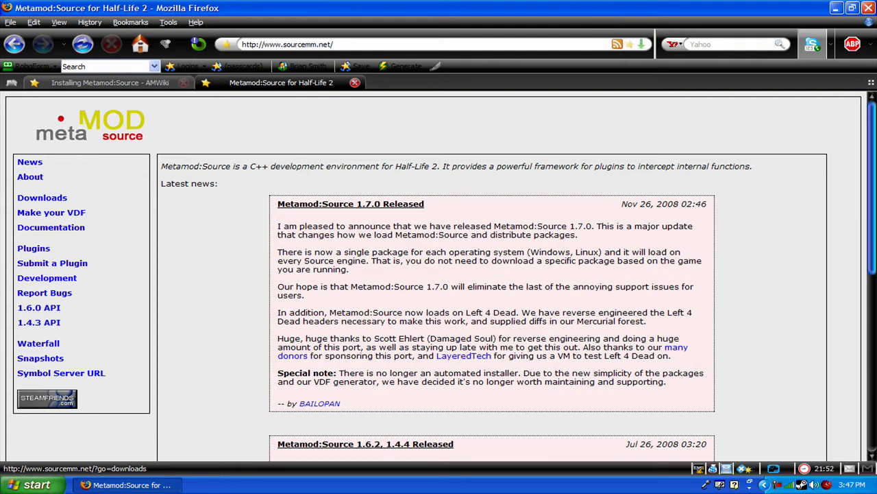
# - Download and save the Windows package mmsource-1.7.0.zip from the Netherlands (SteamFriends) mirror, and return to the site's News page
pyautogui.click(42, 198)
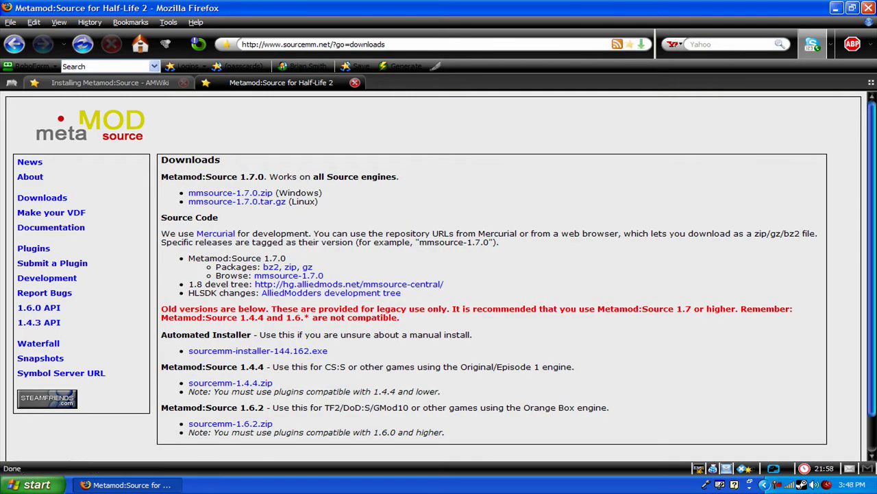
pyautogui.moveTo(189, 192); pyautogui.dragTo(323, 193)
pyautogui.click(329, 193)
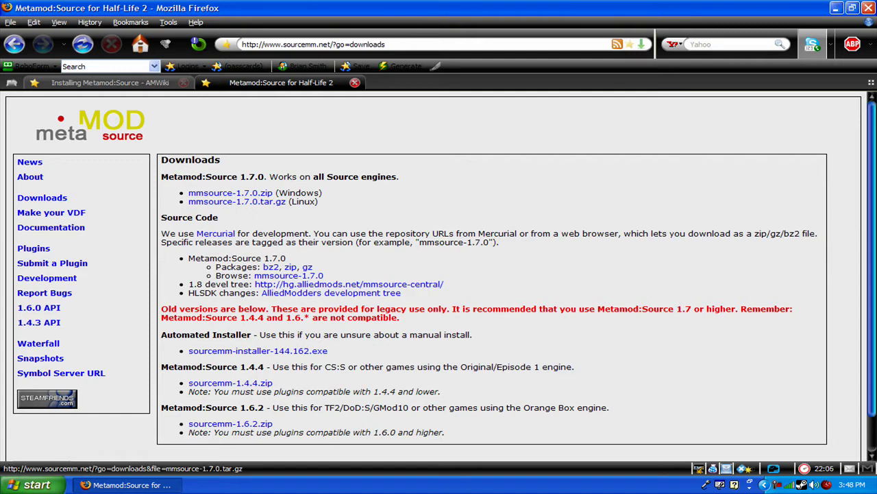
pyautogui.click(229, 192)
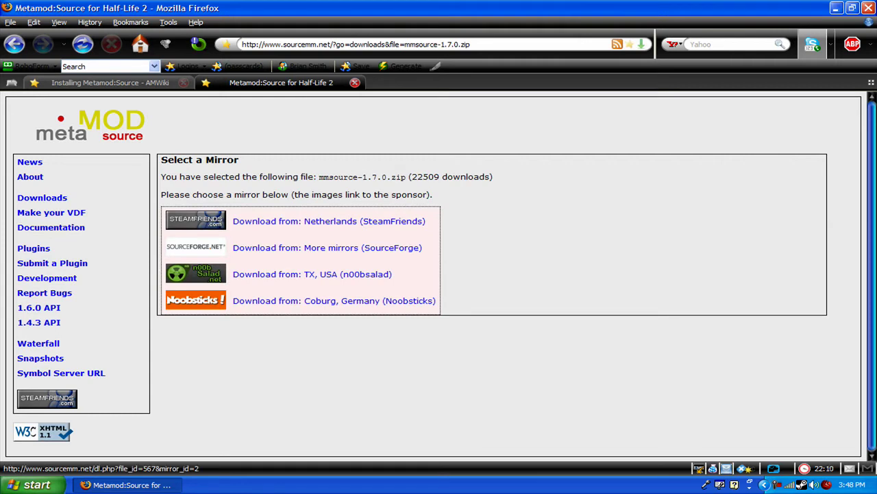
pyautogui.click(329, 221)
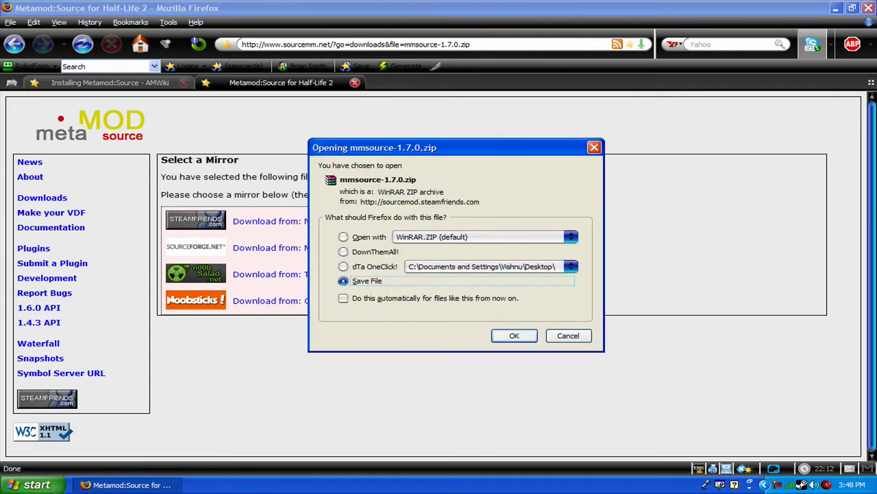
pyautogui.press('Return')
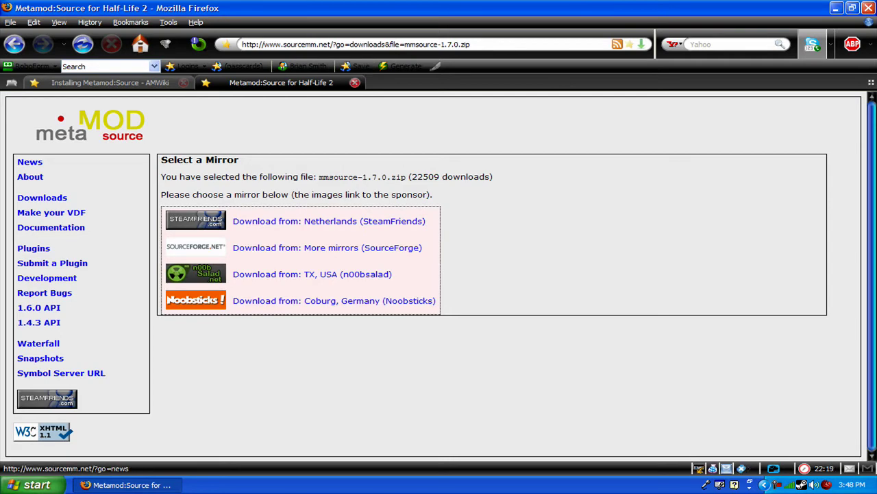
pyautogui.click(30, 162)
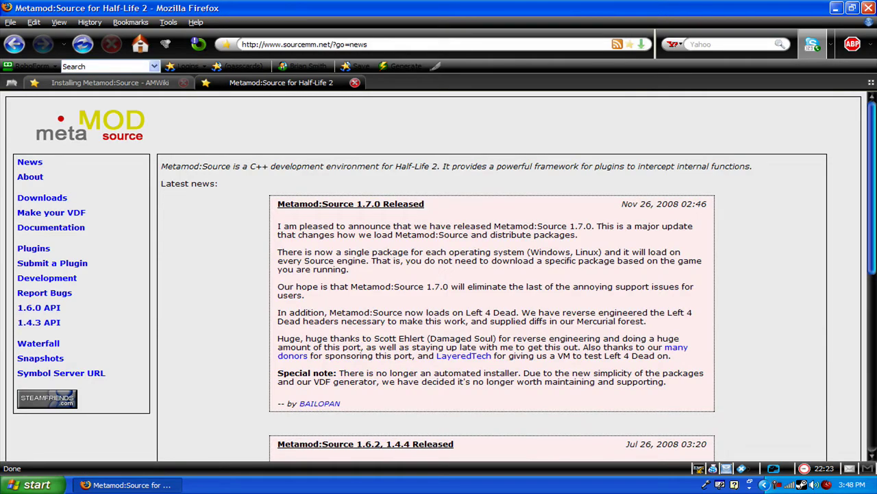
# - Place the downloaded mmsource-1.7.0 archive in an open area of the desktop and extract it to its own mmsource-1.7.0 folder
pyautogui.click(127, 485)
pyautogui.moveTo(128, 344); pyautogui.dragTo(436, 156)
pyautogui.moveTo(402, 111); pyautogui.dragTo(451, 204)
pyautogui.click(451, 204)
pyautogui.click(437, 157)
pyautogui.rightClick(437, 155)
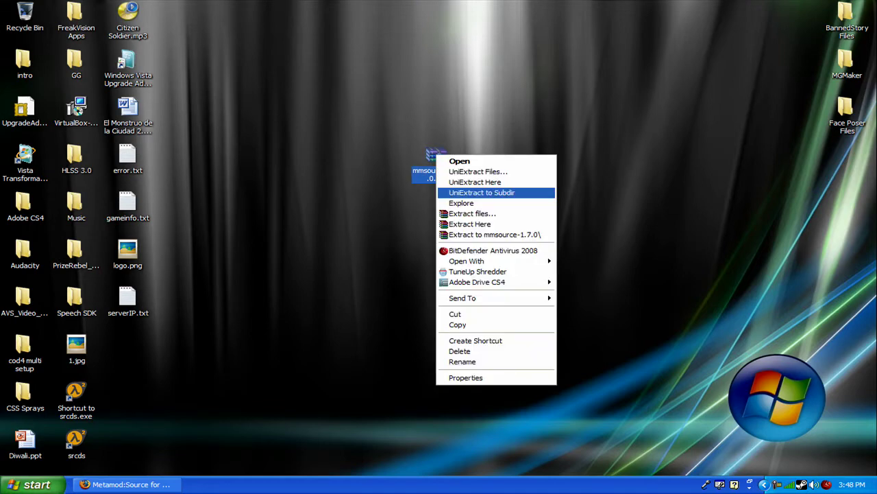
pyautogui.click(480, 231)
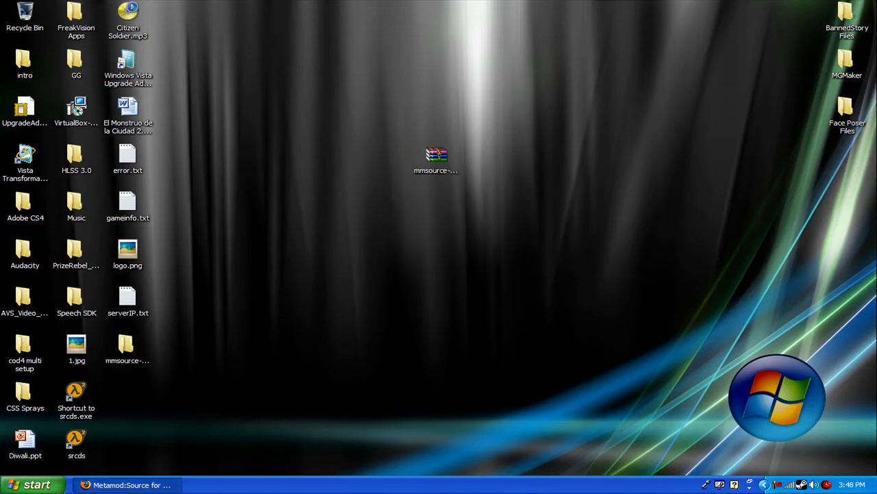
# - Put the extracted mmsource-1.7.0 folder beside its archive, open it, and check the contents of its addons folder
pyautogui.moveTo(126, 343); pyautogui.dragTo(486, 159)
pyautogui.doubleClick(485, 157)
pyautogui.moveTo(329, 61); pyautogui.dragTo(447, 62)
pyautogui.doubleClick(327, 120)
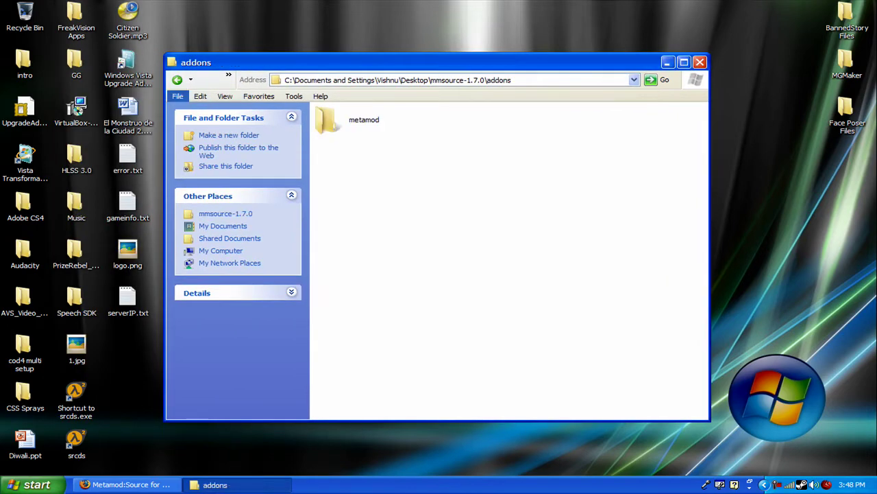
pyautogui.click(177, 80)
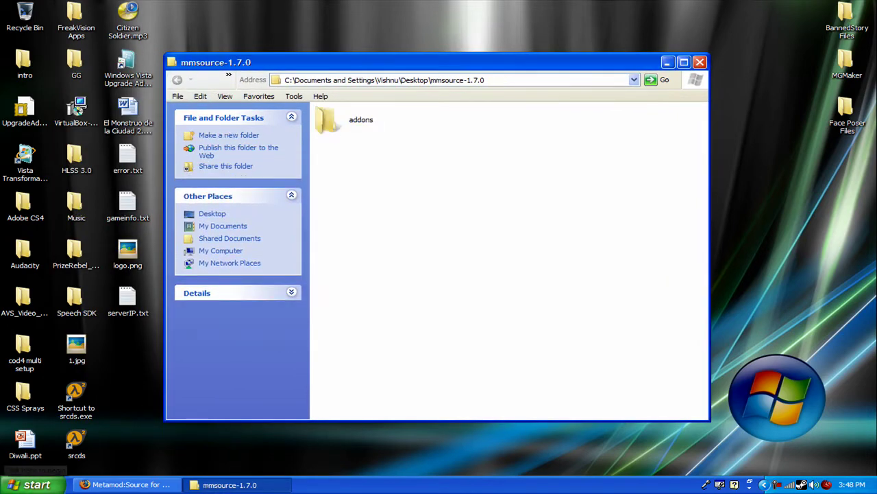
# - Open the game server's C:\srcds\cstrike\addons folder in a second window
pyautogui.click(31, 485)
pyautogui.click(171, 298)
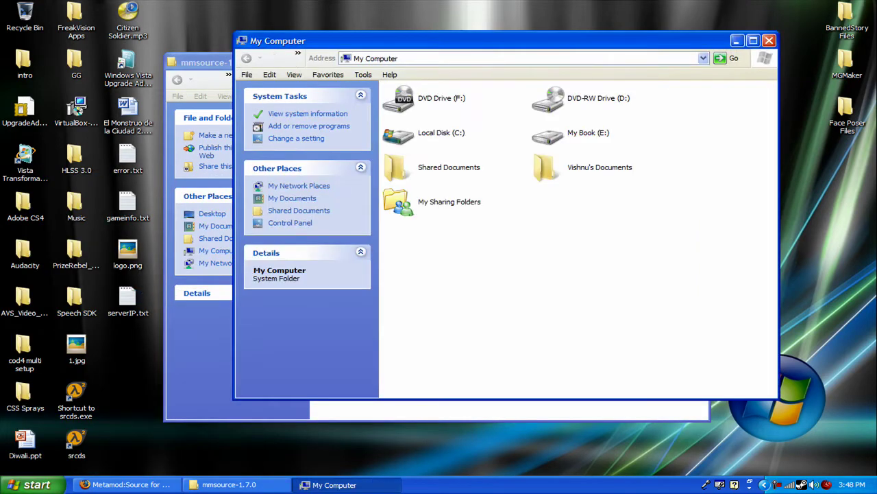
pyautogui.doubleClick(415, 133)
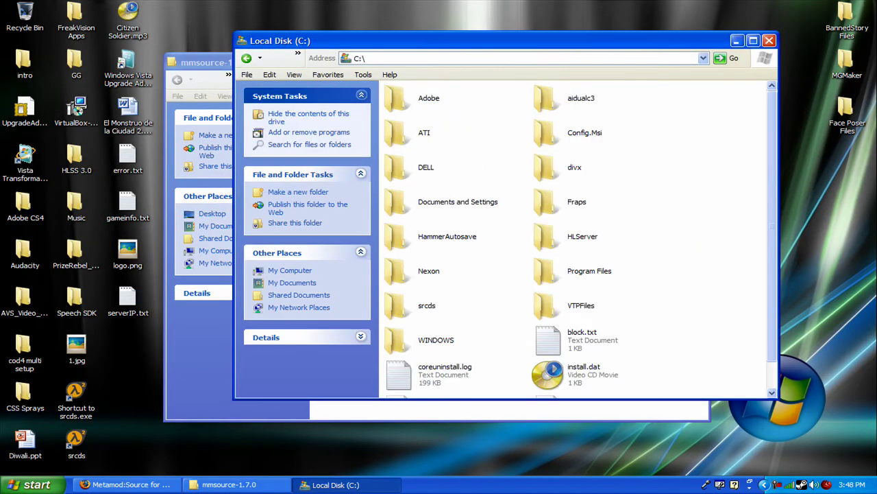
pyautogui.doubleClick(412, 305)
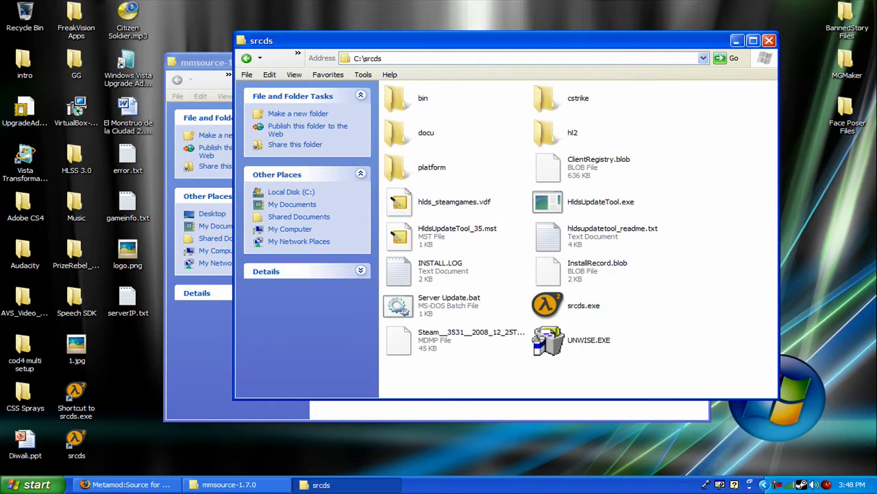
pyautogui.doubleClick(562, 99)
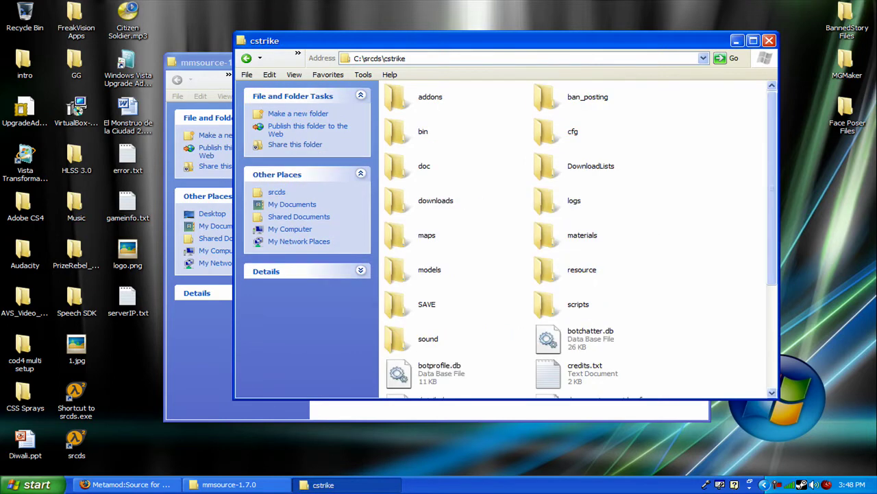
pyautogui.doubleClick(429, 98)
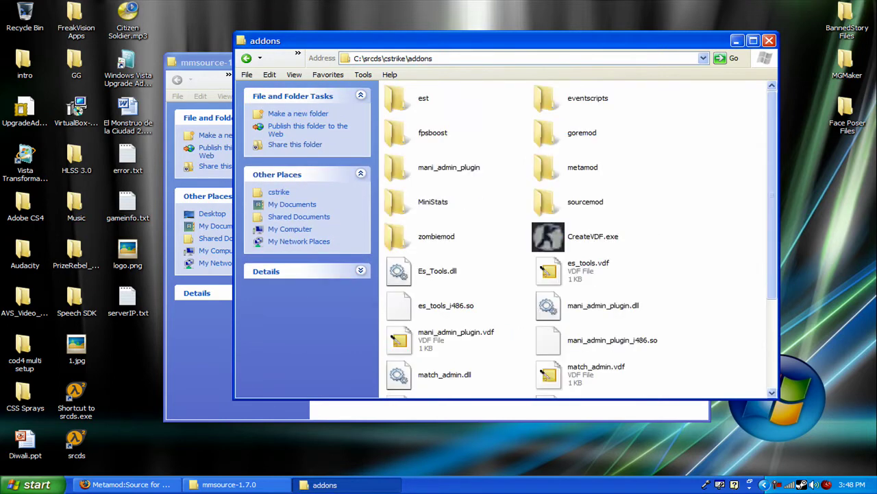
# - Move the mmsource-1.7.0 window clear of the server's addons window and open the extracted addons folder
pyautogui.hotkey('alt', 'Tab')
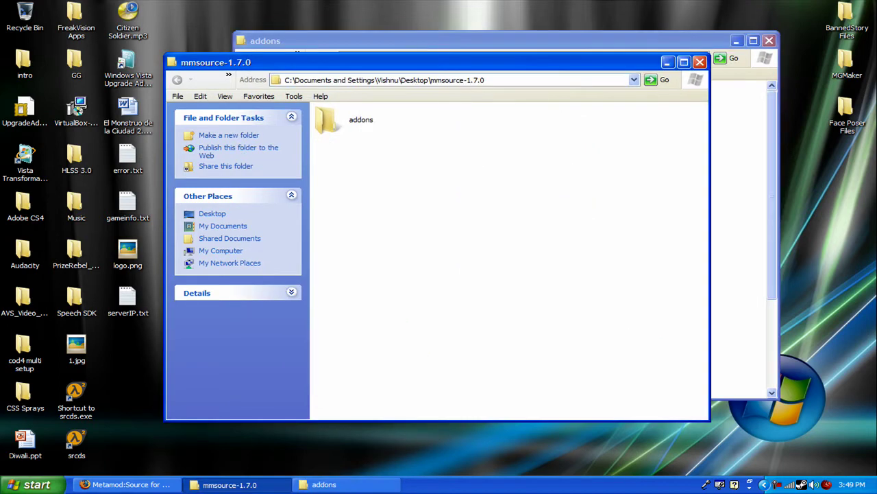
pyautogui.moveTo(411, 62); pyautogui.dragTo(247, 52)
pyautogui.hotkey('alt', 'Tab')
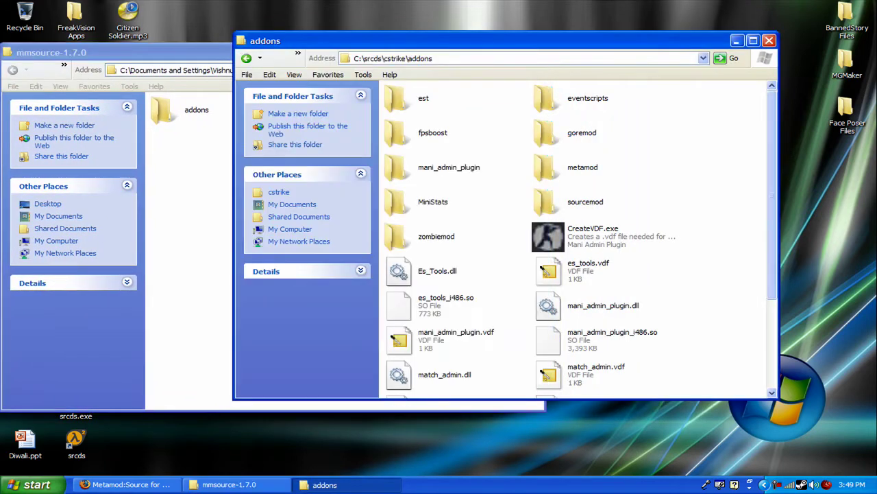
pyautogui.hotkey('alt', 'Tab')
pyautogui.moveTo(229, 136)
pyautogui.mouseDown()
pyautogui.moveTo(150, 100)
pyautogui.moveTo(228, 135)
pyautogui.mouseUp()
pyautogui.doubleClick(164, 110)
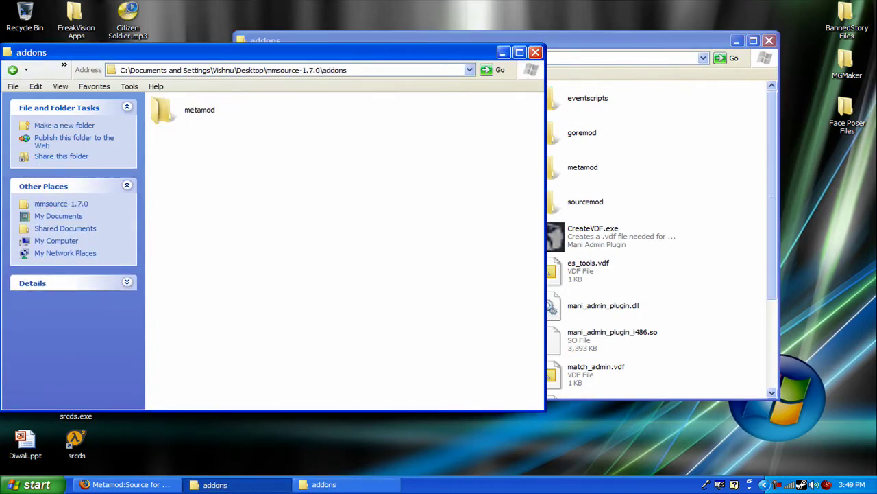
# - Inspect the extracted metamod folder and its README.txt, and go back to the extracted addons folder
pyautogui.moveTo(163, 110)
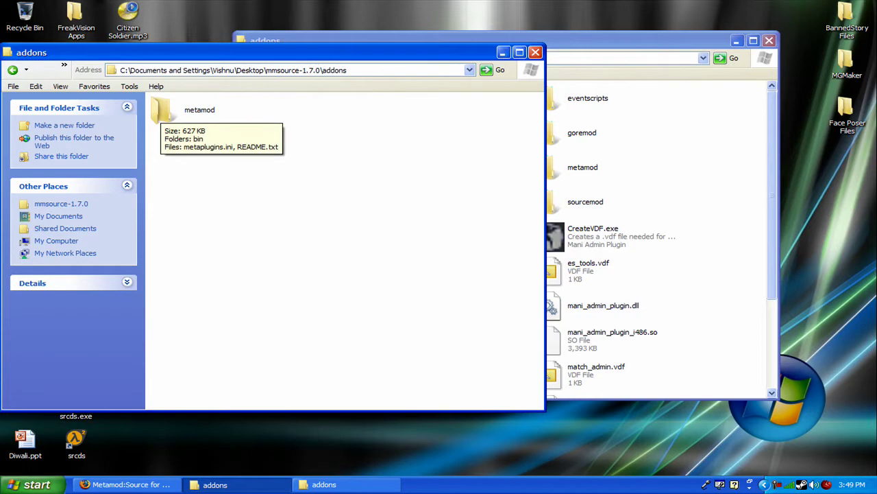
pyautogui.doubleClick(162, 110)
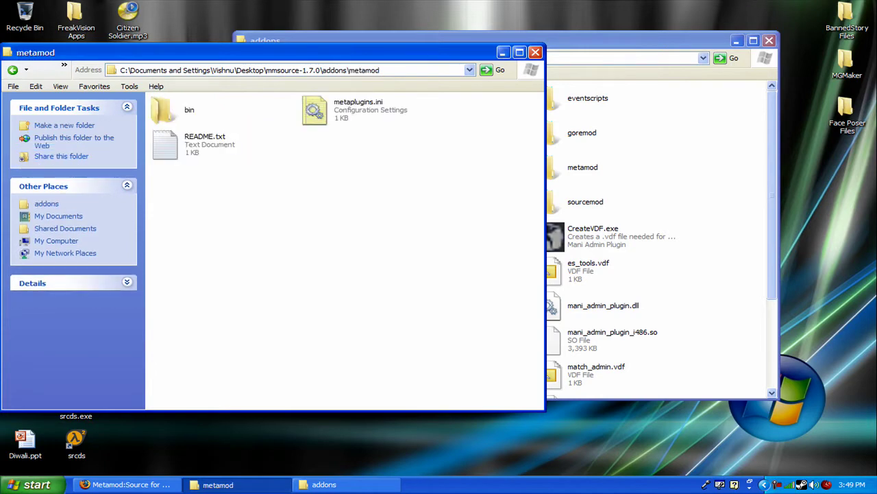
pyautogui.doubleClick(165, 144)
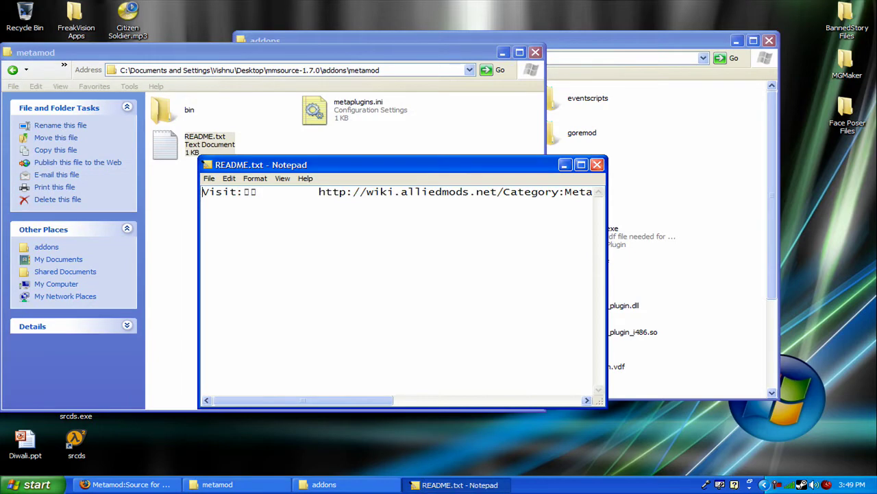
pyautogui.click(597, 165)
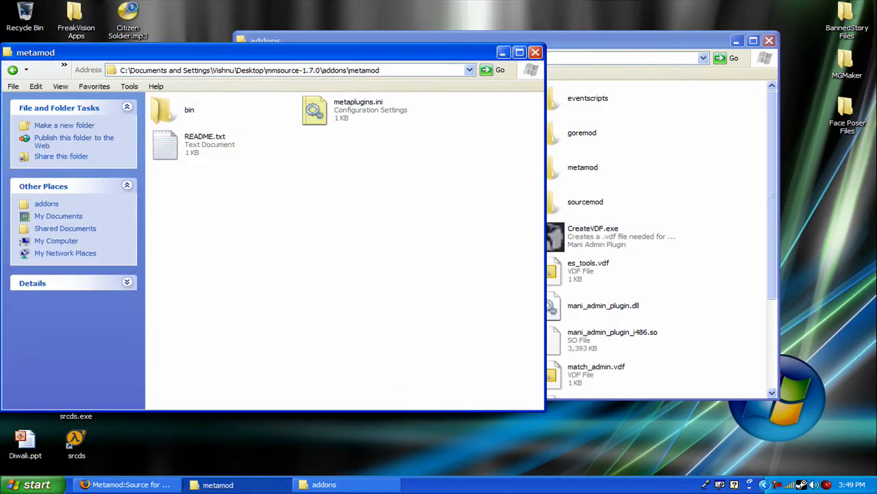
pyautogui.click(12, 70)
# - Check the contents of the server's existing metamod folder and go back to C:\srcds\cstrike\addons
pyautogui.click(309, 226)
pyautogui.click(706, 178)
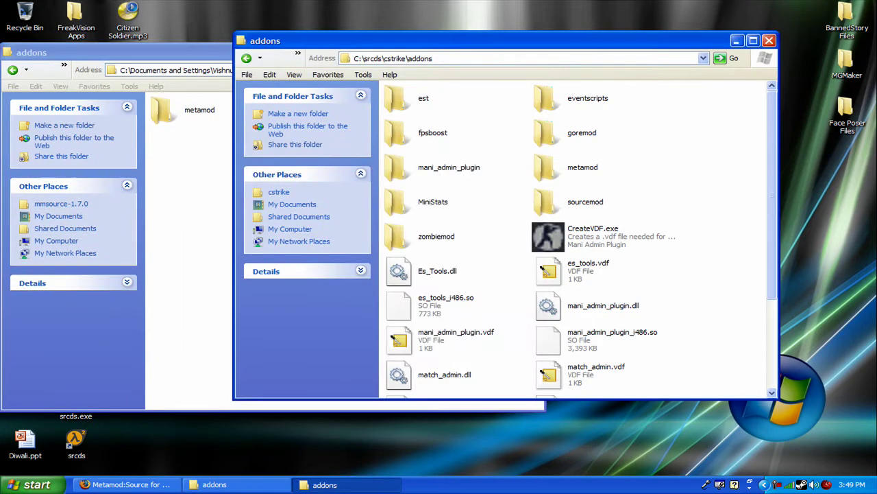
pyautogui.doubleClick(579, 167)
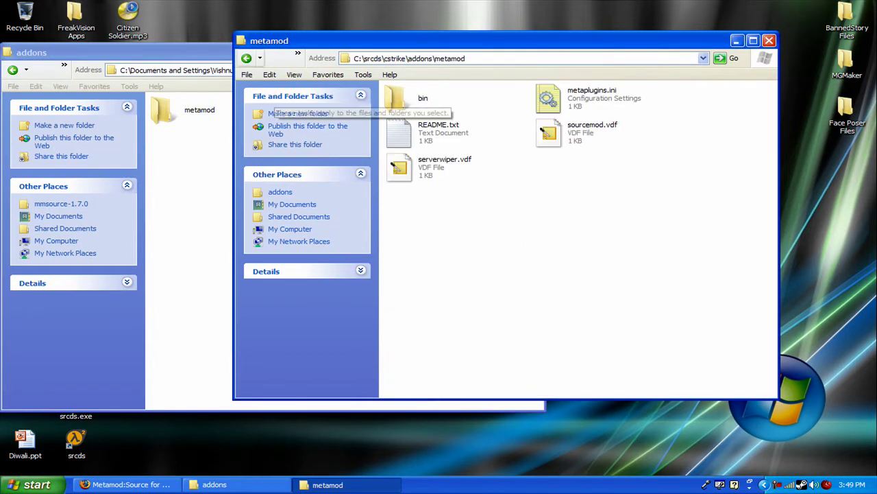
pyautogui.click(247, 58)
# - Try to move the extracted metamod folder into the server's C:\srcds\cstrike\addons folder
pyautogui.click(192, 206)
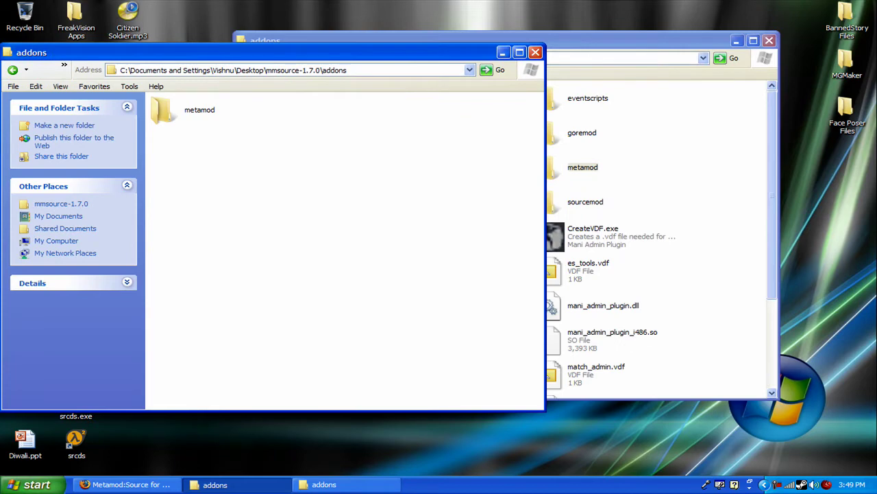
pyautogui.moveTo(163, 110); pyautogui.dragTo(696, 163)
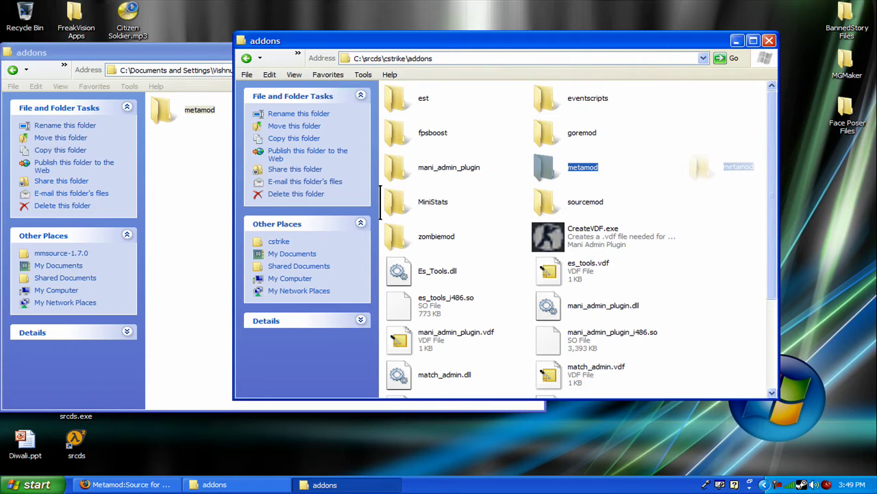
pyautogui.moveTo(696, 164); pyautogui.dragTo(188, 119)
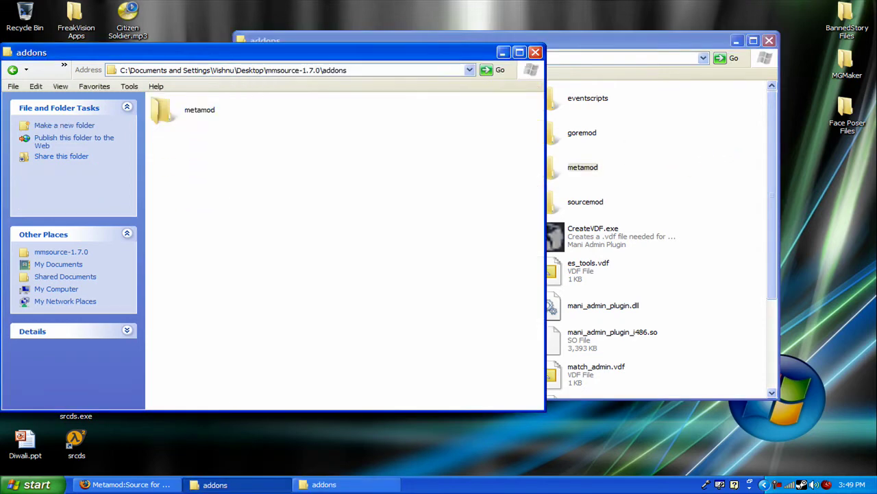
# - Close the server's addons window and the extracted package's addons window
pyautogui.click(699, 164)
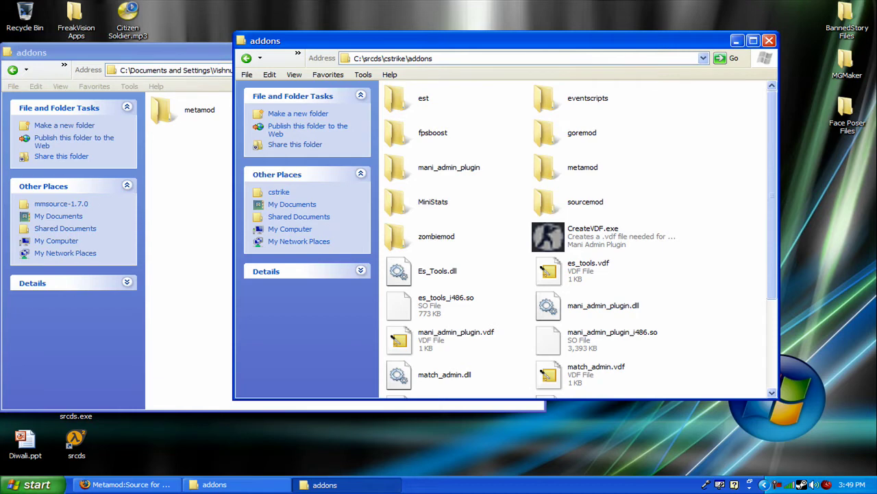
pyautogui.click(769, 40)
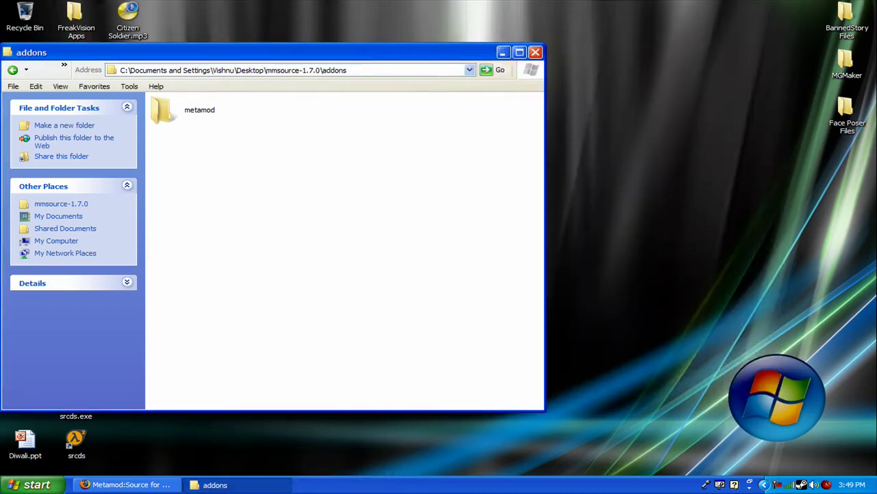
pyautogui.click(535, 52)
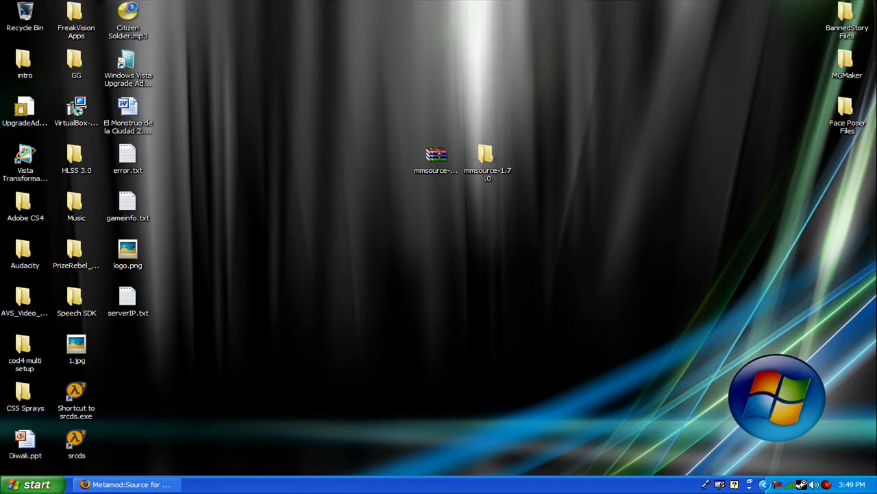
# - Delete the mmsource archive and the mmsource-1.7.0 folder from the desktop, and empty the Recycle Bin
pyautogui.moveTo(575, 199); pyautogui.dragTo(25, 11)
pyautogui.rightClick(33, 11)
pyautogui.click(71, 80)
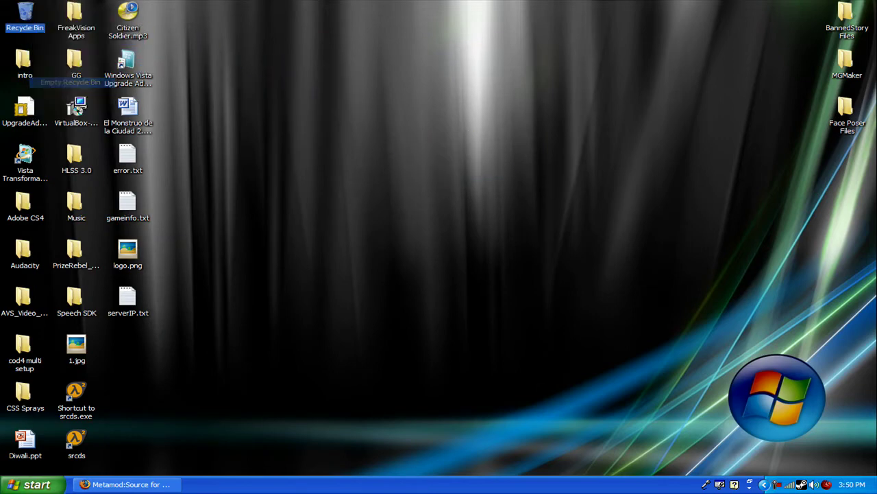
pyautogui.click(476, 265)
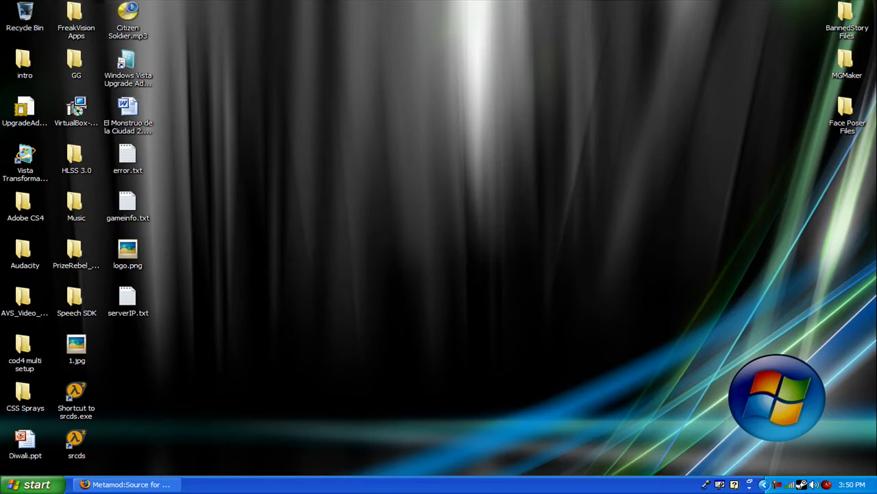
# - Switch to Firefox and open the Plugins page of the Metamod:Source website
pyautogui.click(128, 484)
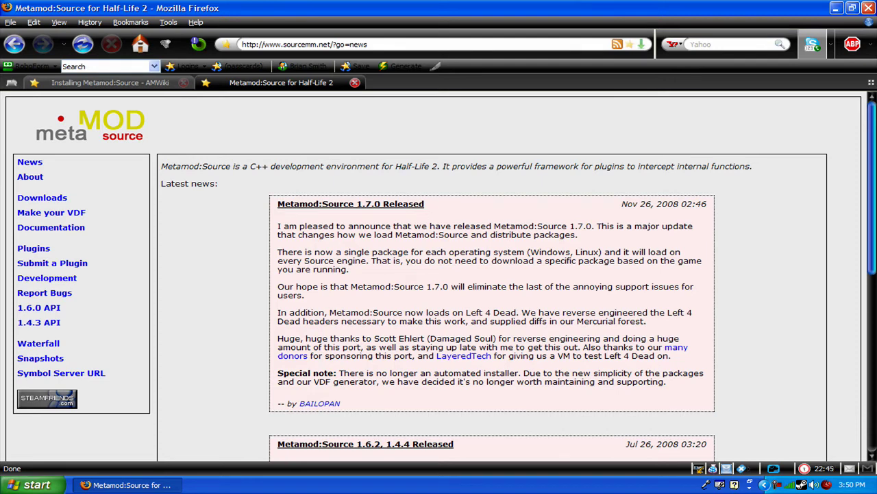
pyautogui.moveTo(218, 184); pyautogui.dragTo(160, 184)
pyautogui.click(161, 186)
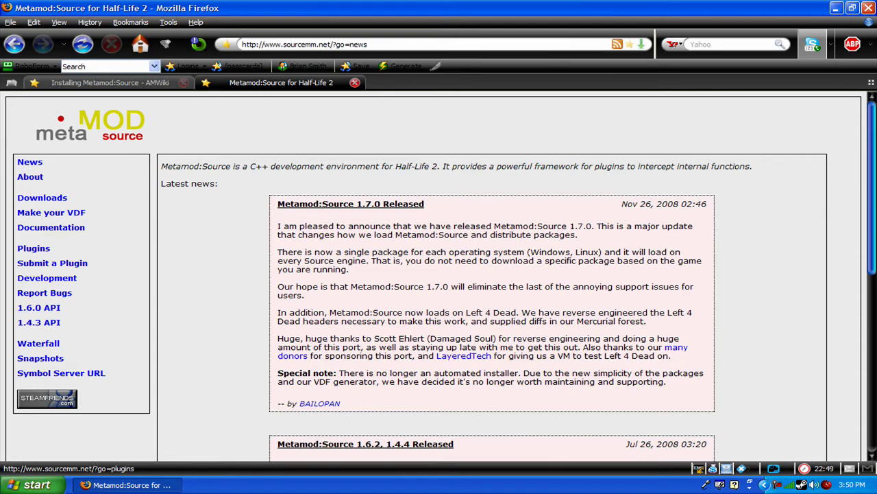
pyautogui.click(33, 248)
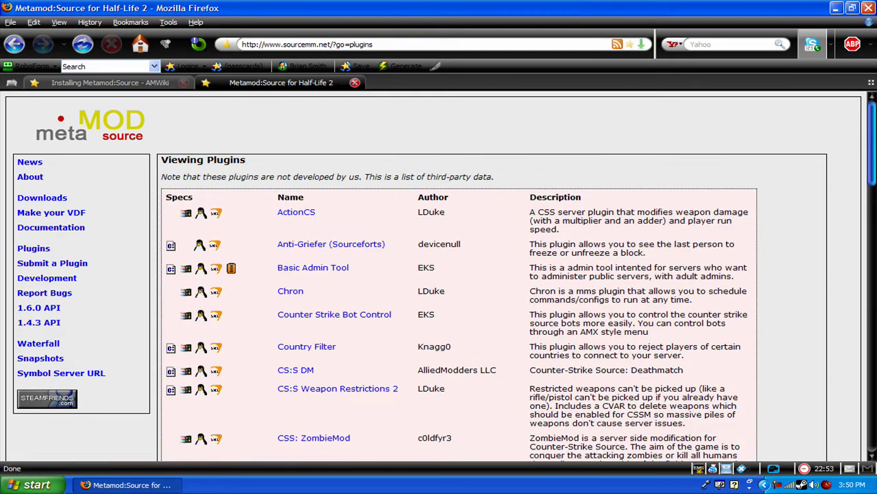
# - Read the third-party note on the Viewing Plugins page and look over the first plugins, including Basic Admin Tool
pyautogui.moveTo(162, 177); pyautogui.dragTo(495, 177)
pyautogui.click(496, 178)
pyautogui.scroll(-1, 497, 274)
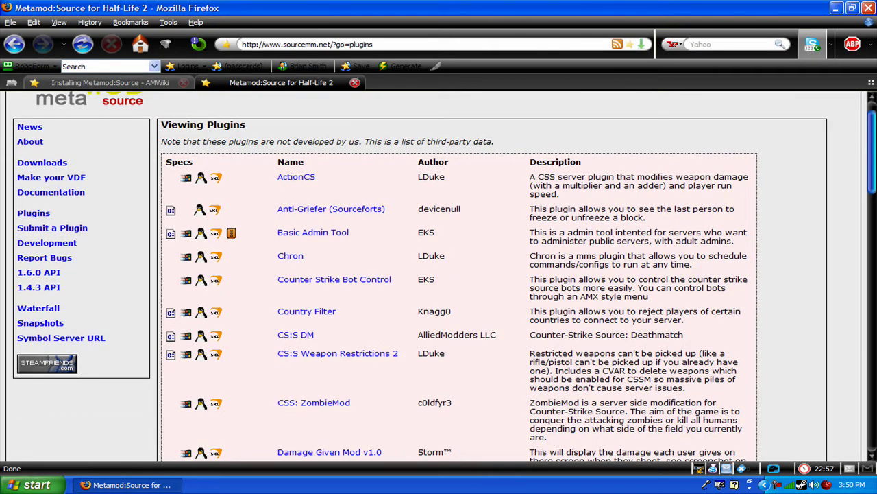
pyautogui.moveTo(350, 233); pyautogui.dragTo(276, 233)
pyautogui.click(274, 233)
pyautogui.scroll(-2, 442, 276)
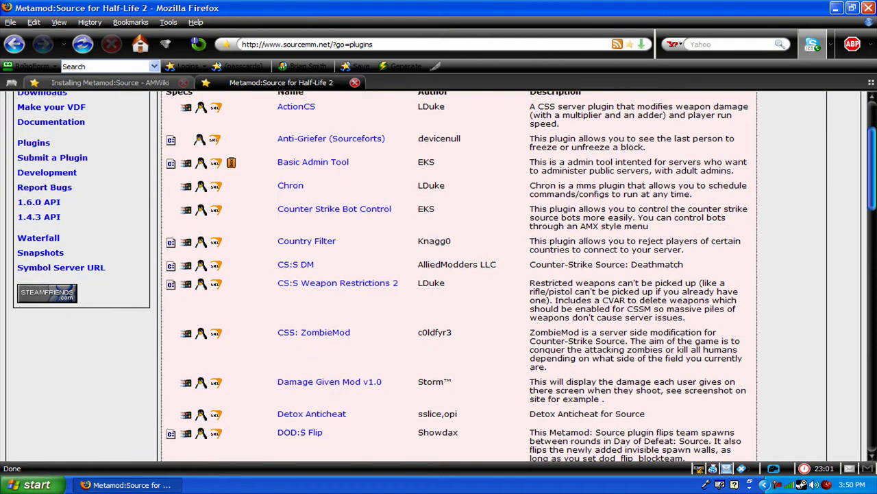
pyautogui.scroll(-1, 441, 277)
pyautogui.scroll(4, 441, 276)
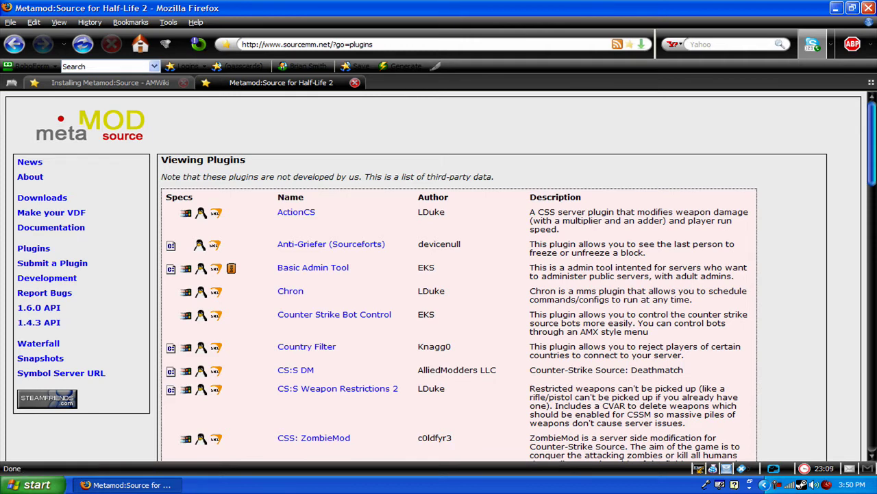
# - Examine the Specs icons of the ActionCS, Anti-Griefer and Basic Admin Tool entries in the plugin list
pyautogui.moveTo(177, 213); pyautogui.dragTo(236, 214)
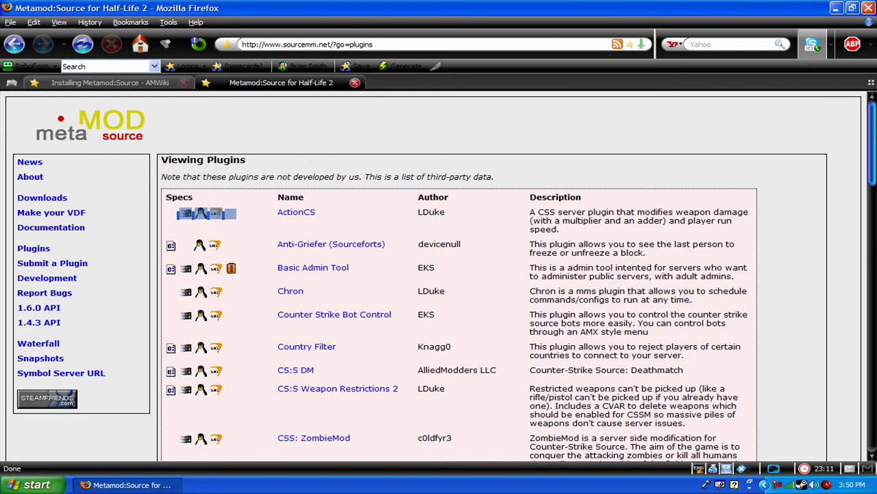
pyautogui.click(224, 245)
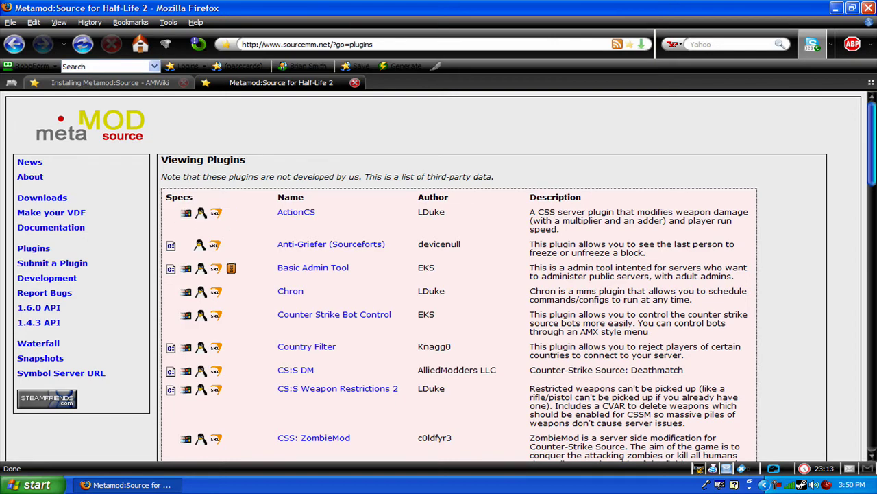
pyautogui.moveTo(222, 246); pyautogui.dragTo(209, 245)
pyautogui.click(223, 246)
pyautogui.scroll(-3, 438, 275)
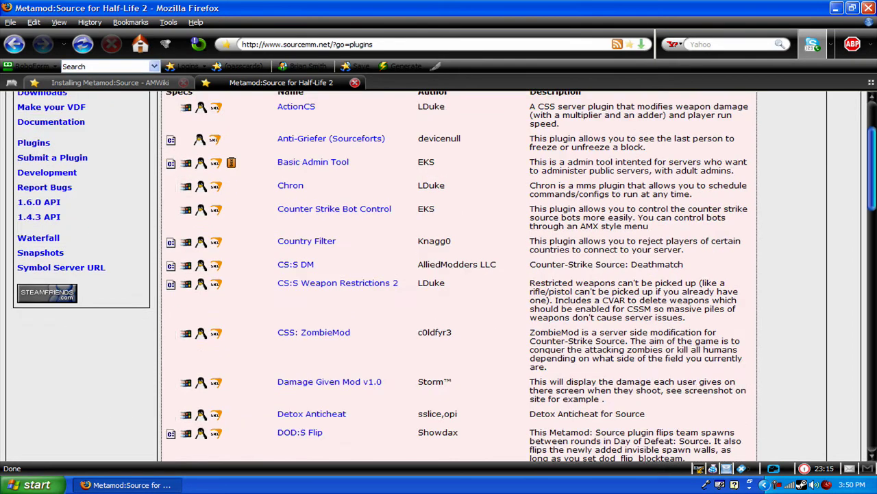
pyautogui.scroll(3, 439, 274)
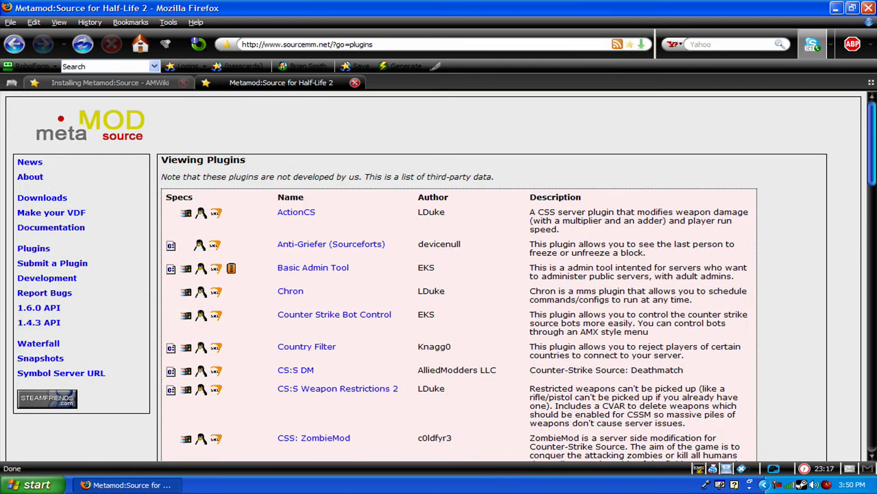
pyautogui.moveTo(240, 269); pyautogui.dragTo(227, 268)
pyautogui.click(241, 269)
# - Browse the rest of the plugin list and return to its beginning
pyautogui.scroll(-15, 439, 275)
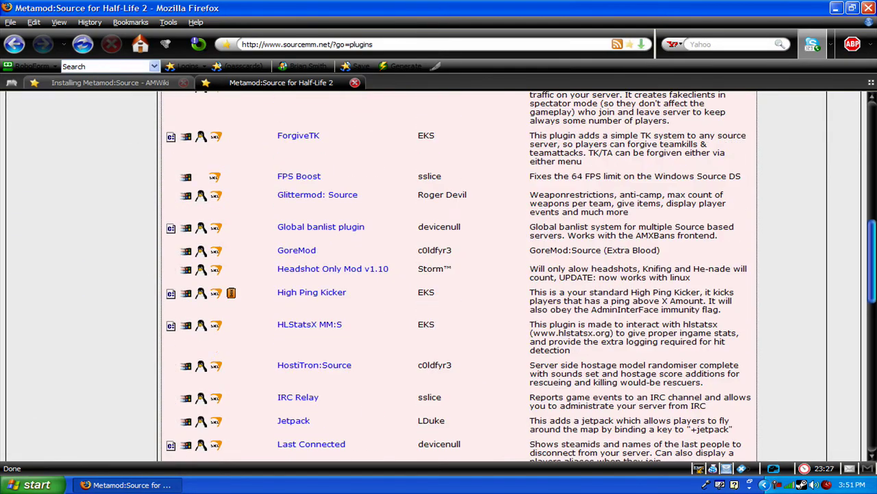
pyautogui.scroll(-4, 439, 274)
pyautogui.scroll(-8, 439, 274)
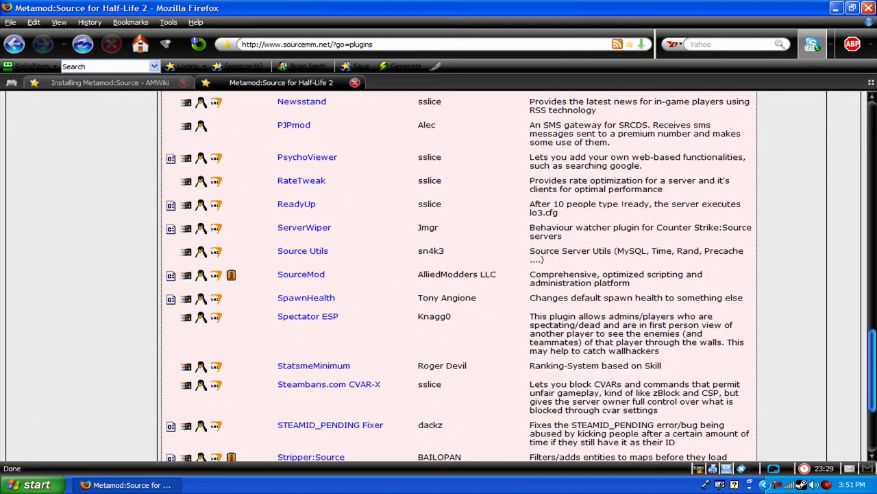
pyautogui.scroll(13, 439, 274)
pyautogui.scroll(20, 438, 274)
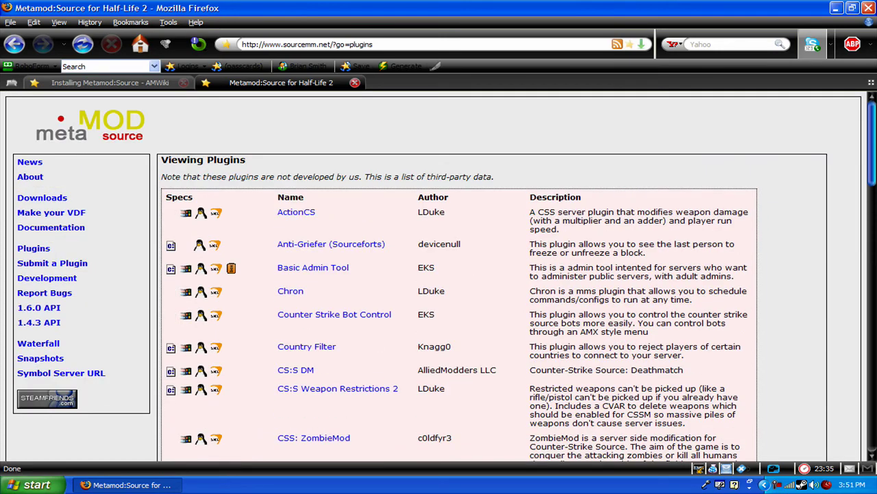
# - Download modCS-0.5.zip from the ActionCS plugin's FileFront page, save it to the desktop, and close the download page
pyautogui.click(296, 211)
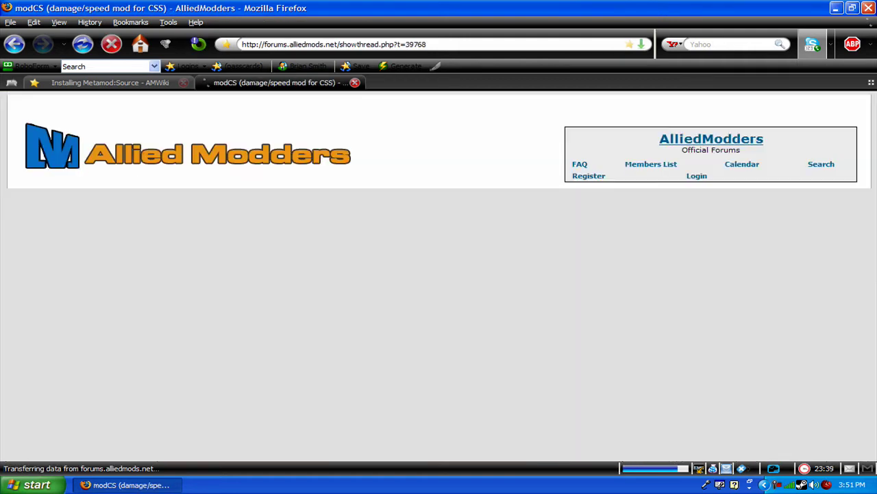
pyautogui.scroll(-3, 438, 274)
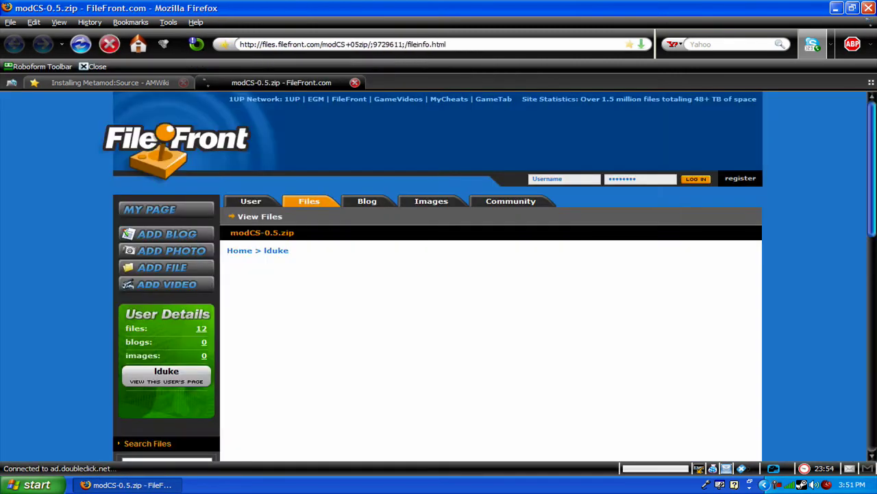
pyautogui.scroll(-3, 439, 274)
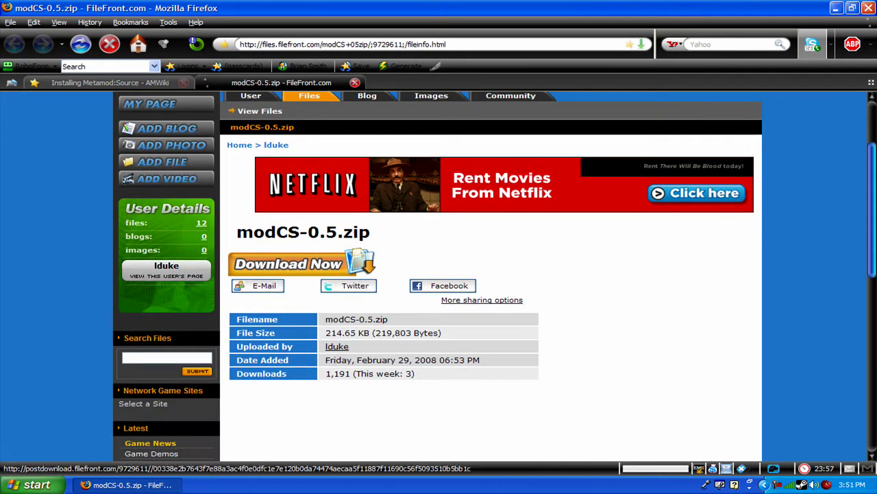
pyautogui.click(288, 263)
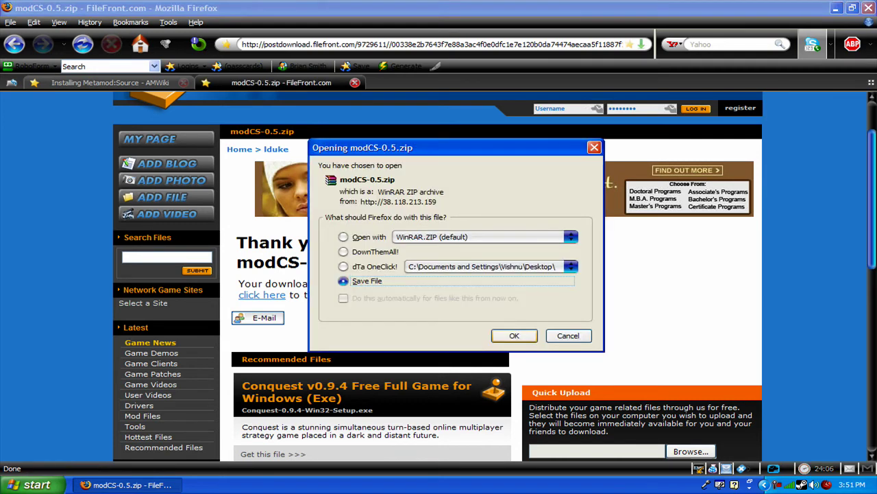
pyautogui.click(515, 336)
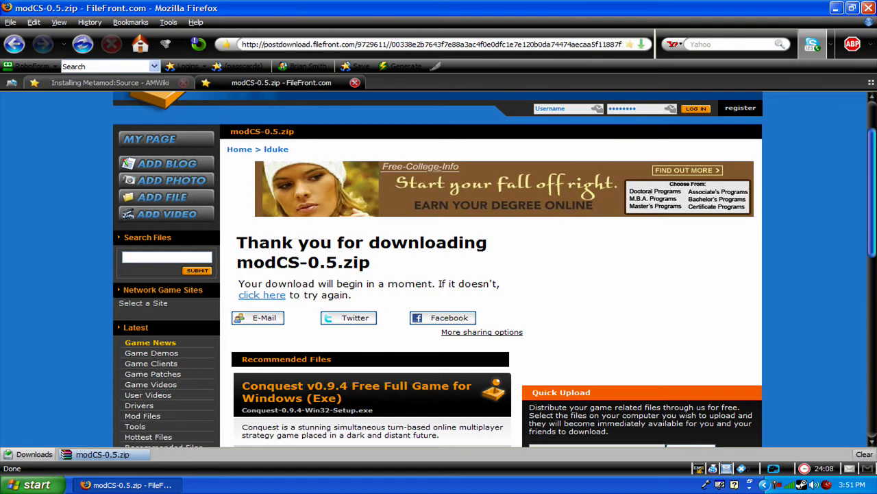
pyautogui.click(864, 454)
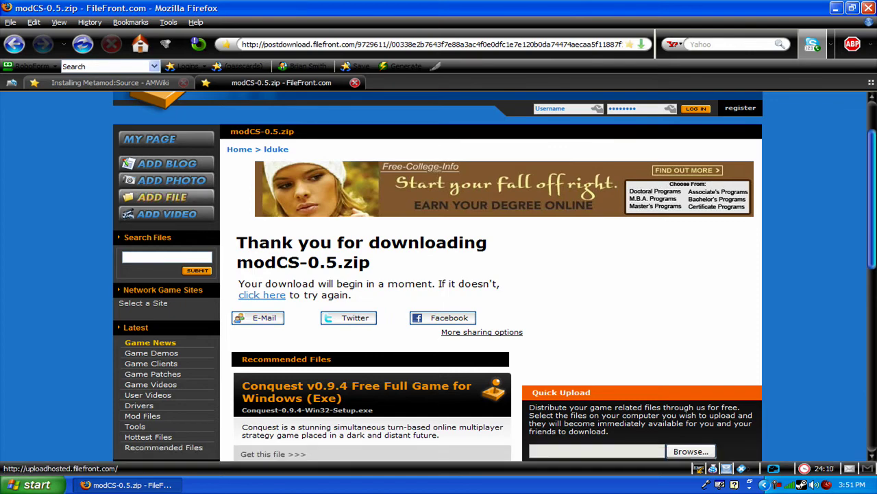
pyautogui.hotkey('ctrl', 'w')
# - Extract modCS-0.5.zip on the desktop and open the extracted modCS-0.5 folder
pyautogui.press('super+d')
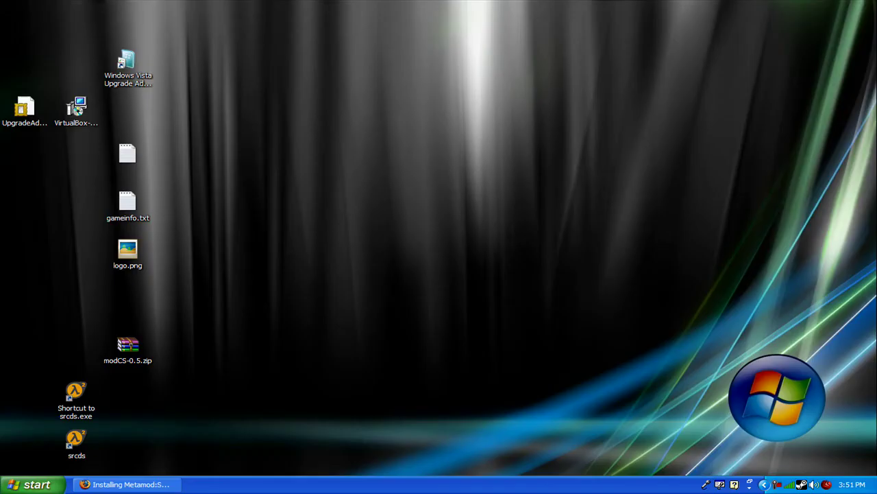
pyautogui.moveTo(127, 345); pyautogui.dragTo(436, 157)
pyautogui.click(436, 157)
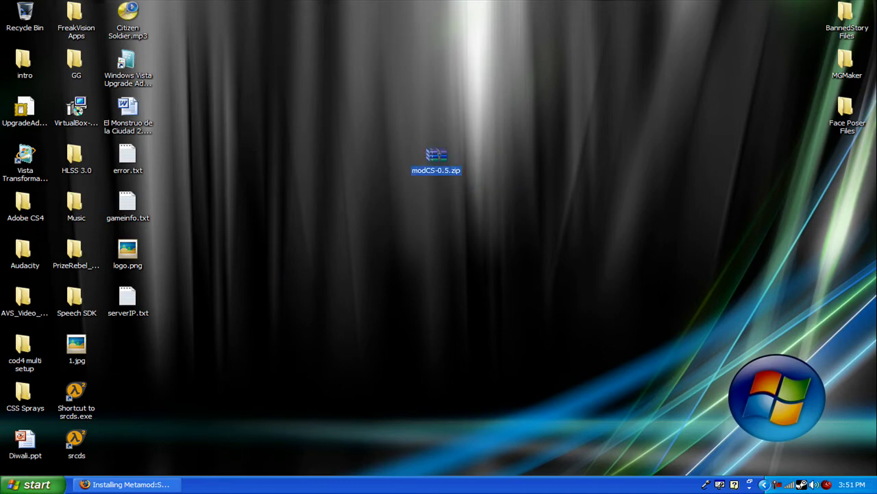
pyautogui.rightClick(436, 157)
pyautogui.click(473, 228)
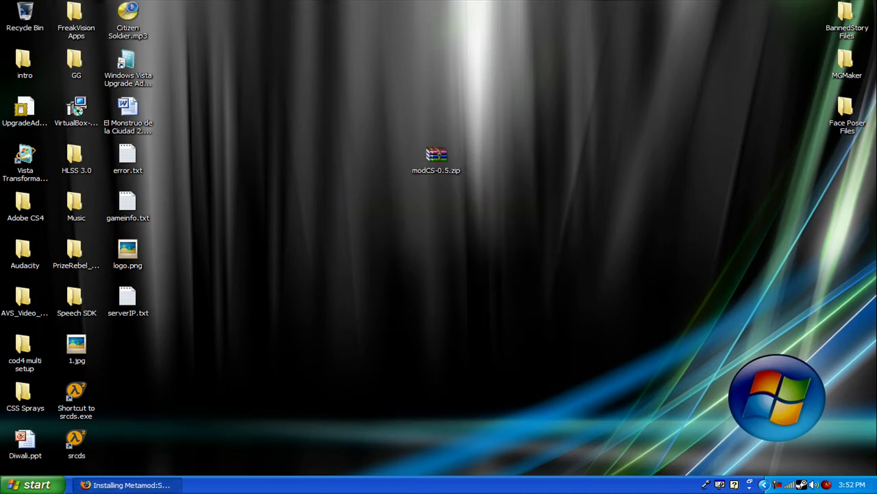
pyautogui.moveTo(127, 342); pyautogui.dragTo(486, 158)
pyautogui.doubleClick(486, 156)
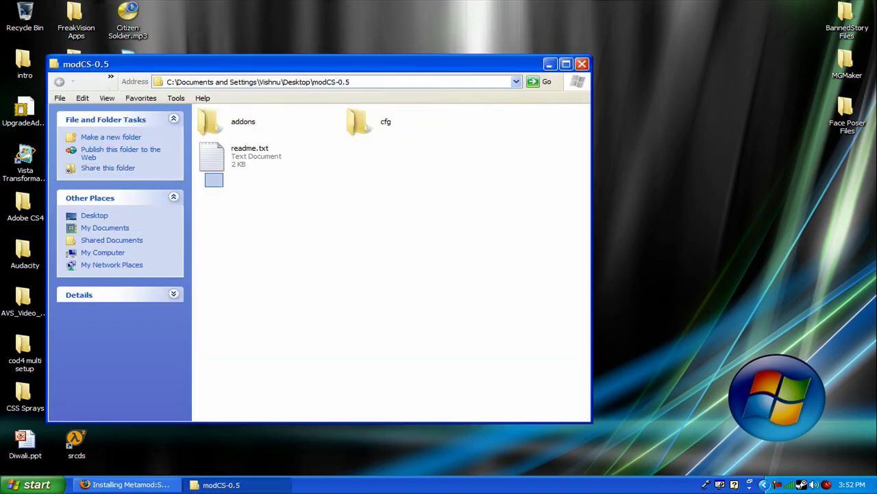
# - Read the installation instructions in the package's readme.txt and close the file
pyautogui.hotkey('ctrl', 'a')
pyautogui.click(384, 240)
pyautogui.click(255, 156)
pyautogui.doubleClick(249, 156)
pyautogui.moveTo(329, 165); pyautogui.dragTo(321, 99)
pyautogui.scroll(-3, 390, 222)
pyautogui.scroll(1, 390, 223)
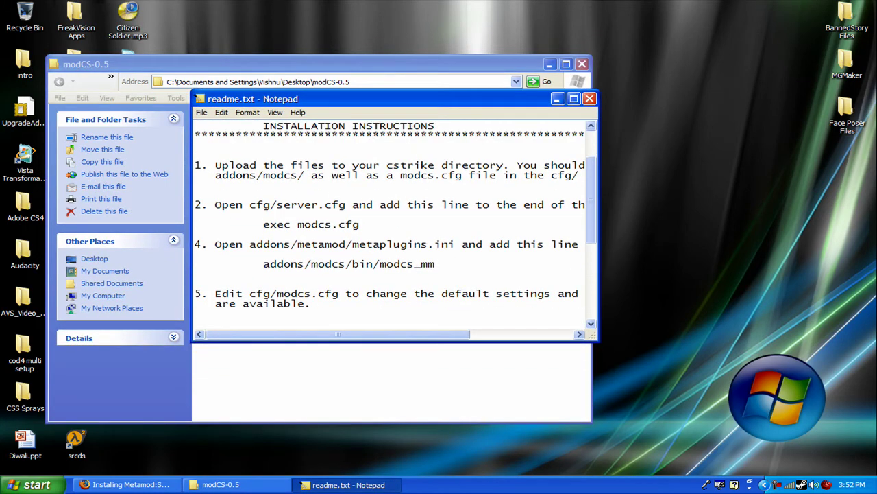
pyautogui.click(589, 98)
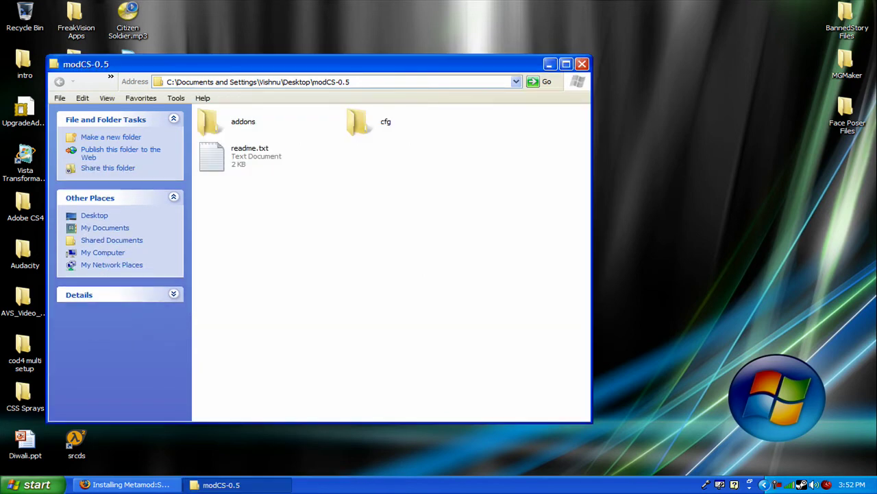
# - Open the server folder C:\srcds\cstrike in a second window and shift that window away from the modCS-0.5 window
pyautogui.click(34, 485)
pyautogui.click(175, 298)
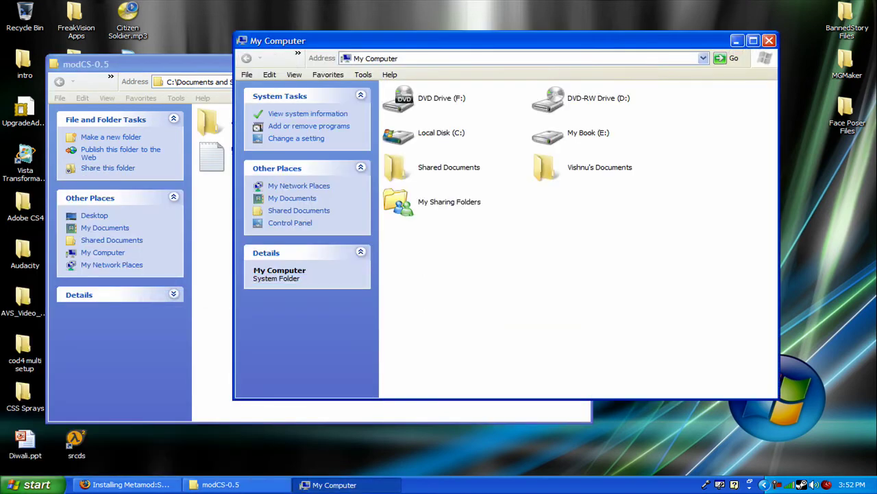
pyautogui.doubleClick(439, 132)
pyautogui.doubleClick(416, 306)
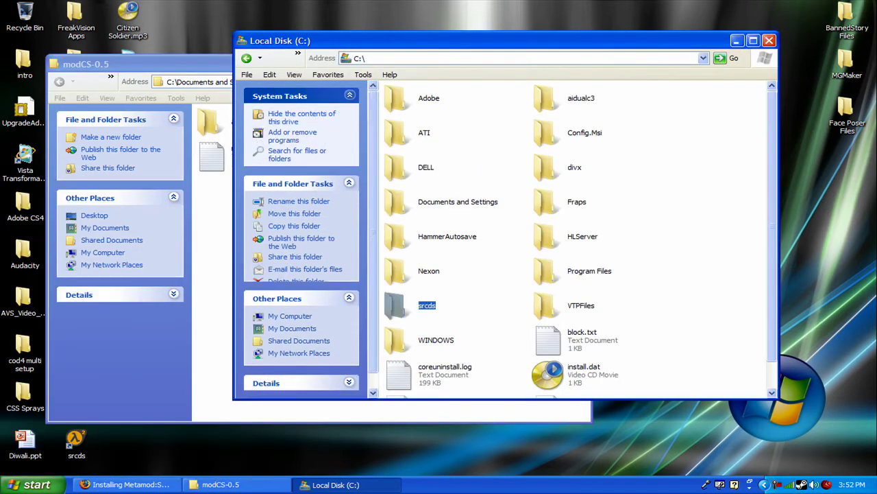
pyautogui.doubleClick(548, 98)
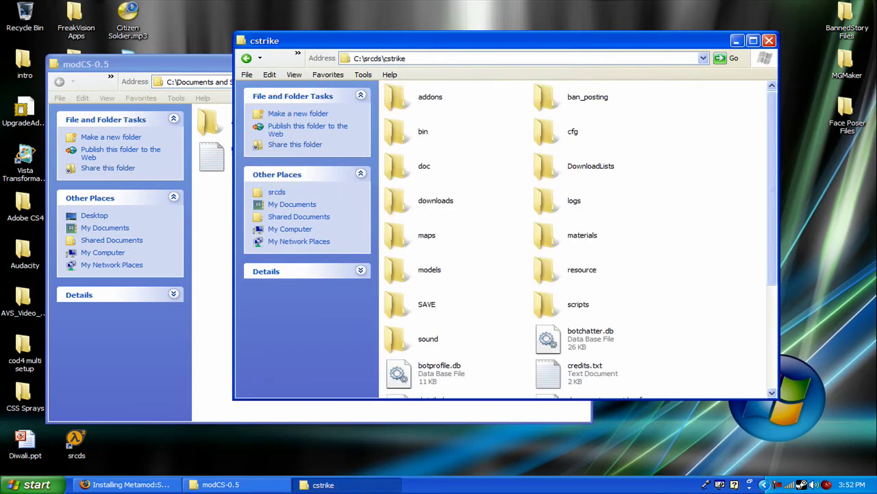
pyautogui.moveTo(412, 41); pyautogui.dragTo(458, 60)
# - Open the addons folder of the modCS-0.5 package and the server's C:\srcds\cstrike\addons folder in their separate windows
pyautogui.click(237, 233)
pyautogui.doubleClick(211, 122)
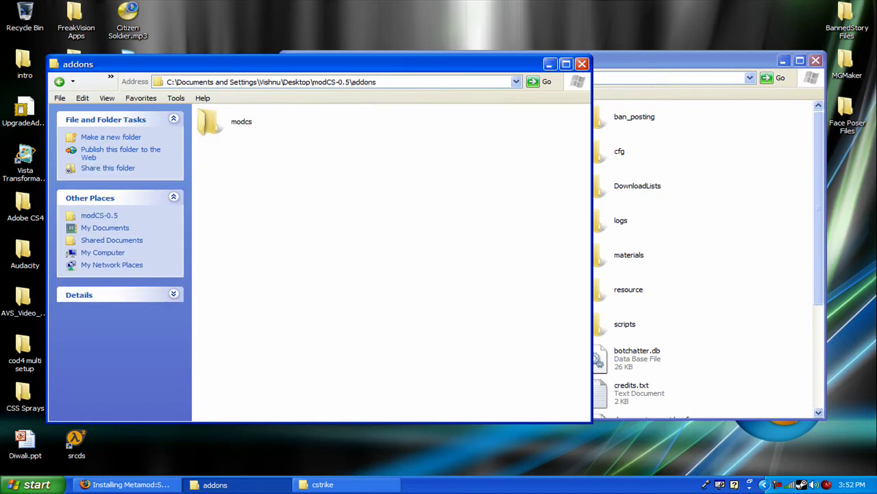
pyautogui.hotkey('alt', 'Tab')
pyautogui.press('a')
pyautogui.press('Return')
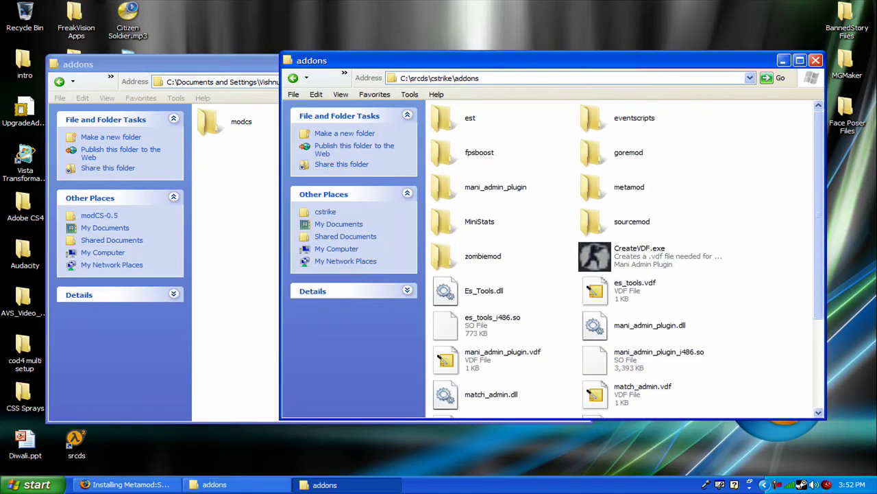
pyautogui.press('BackSpace')
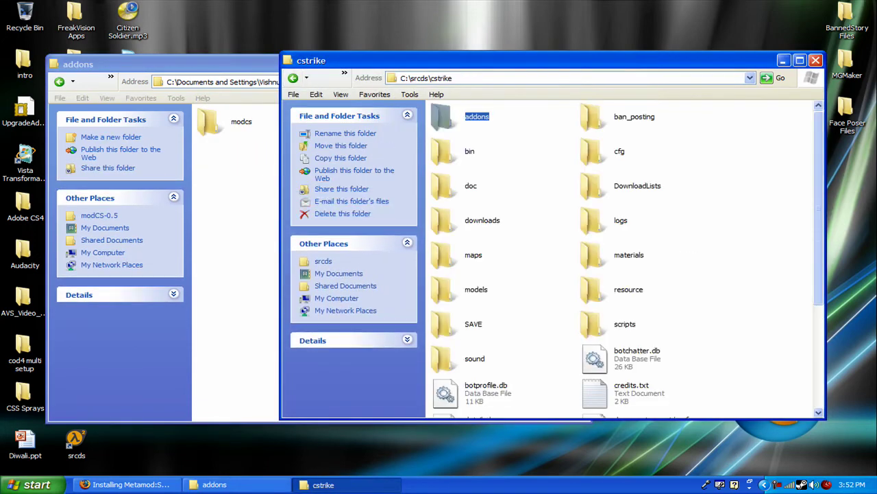
pyautogui.press('Return')
pyautogui.hotkey('alt', 'Tab')
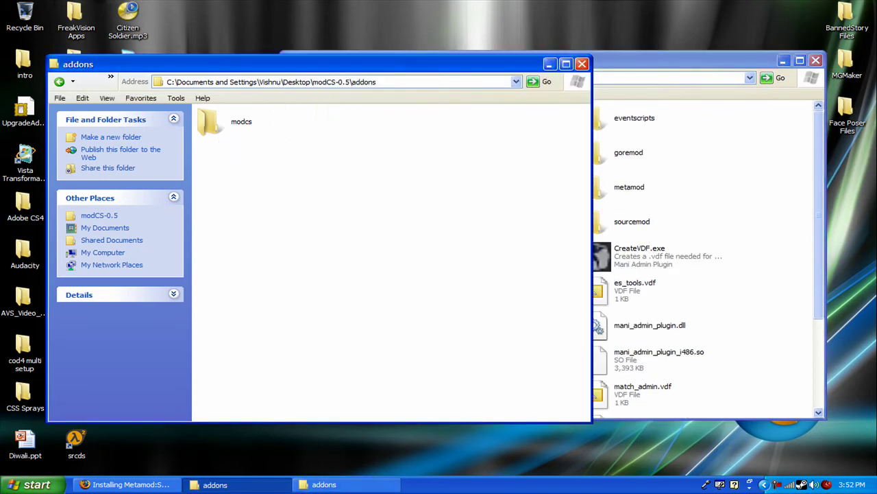
# - Move the modcs folder from the package's addons folder into C:\srcds\cstrike\addons
pyautogui.moveTo(209, 123); pyautogui.dragTo(741, 198)
pyautogui.click(329, 199)
pyautogui.click(761, 199)
pyautogui.click(761, 199)
pyautogui.click(237, 205)
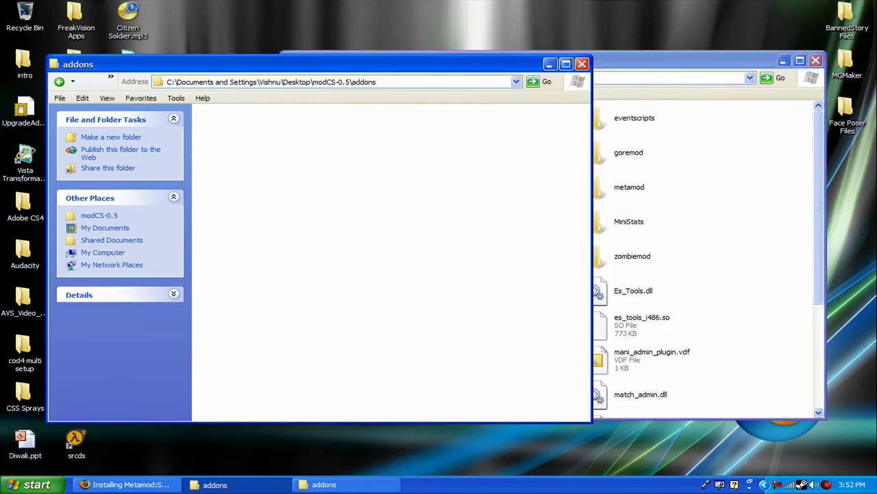
# - Open the cfg folder of the modCS-0.5 package and the server's C:\srcds\cstrike\cfg folder in their separate windows
pyautogui.click(60, 82)
pyautogui.doubleClick(363, 122)
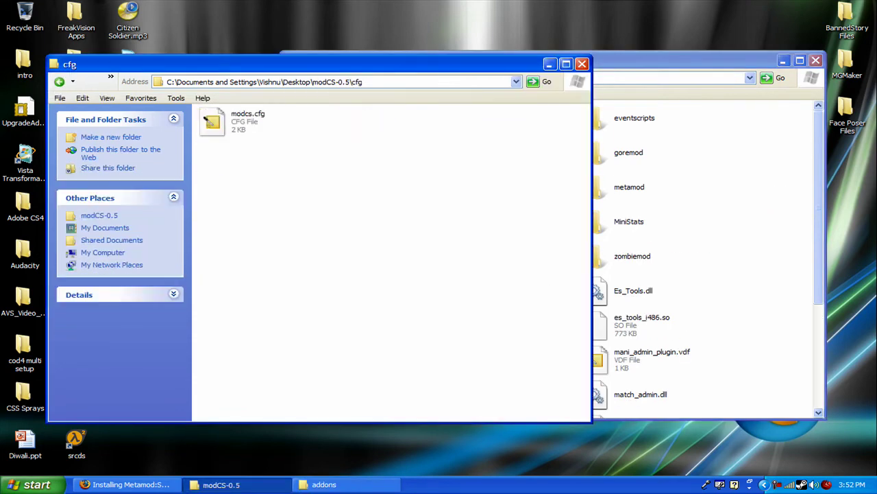
pyautogui.hotkey('alt', 'Left')
pyautogui.hotkey('alt', 'Tab')
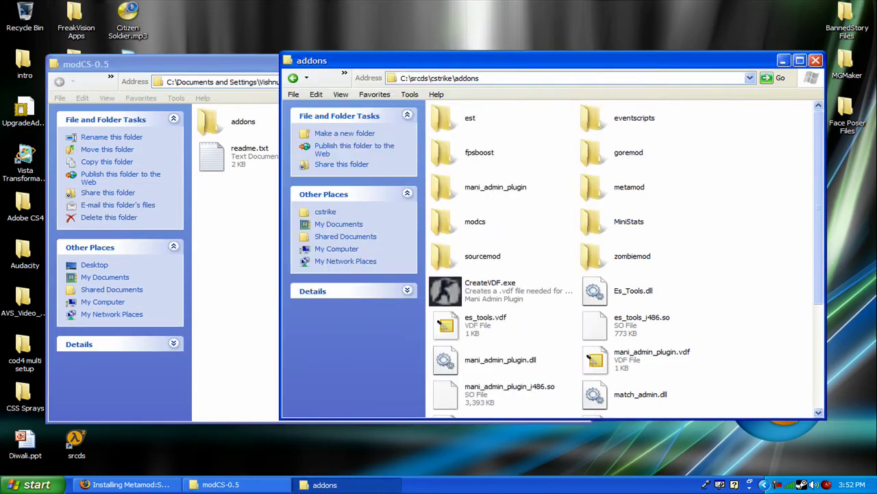
pyautogui.hotkey('alt', 'Left')
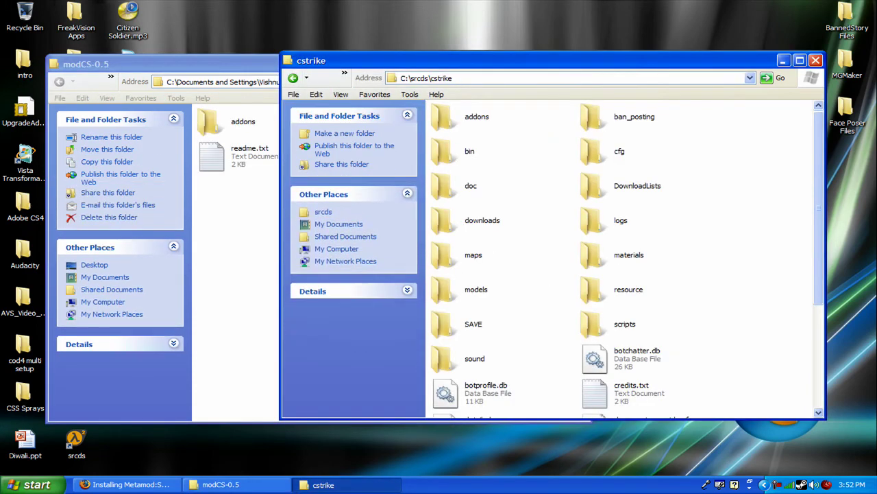
pyautogui.doubleClick(595, 152)
pyautogui.click(237, 247)
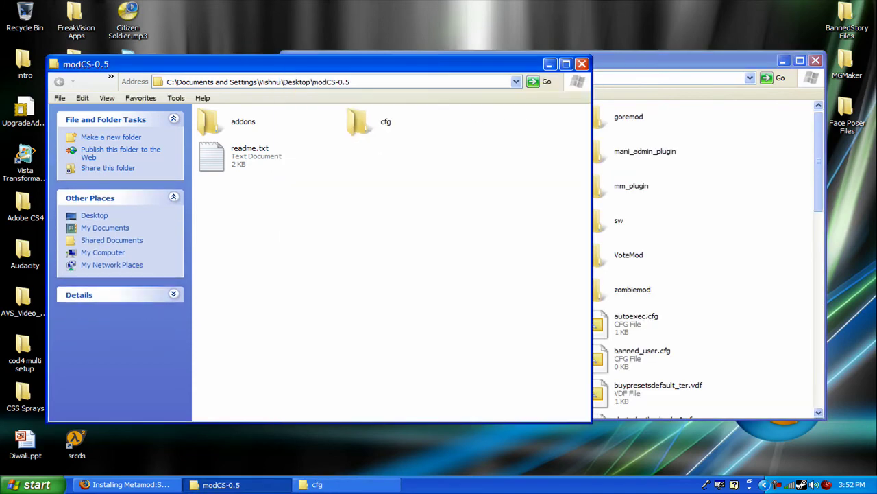
pyautogui.doubleClick(360, 122)
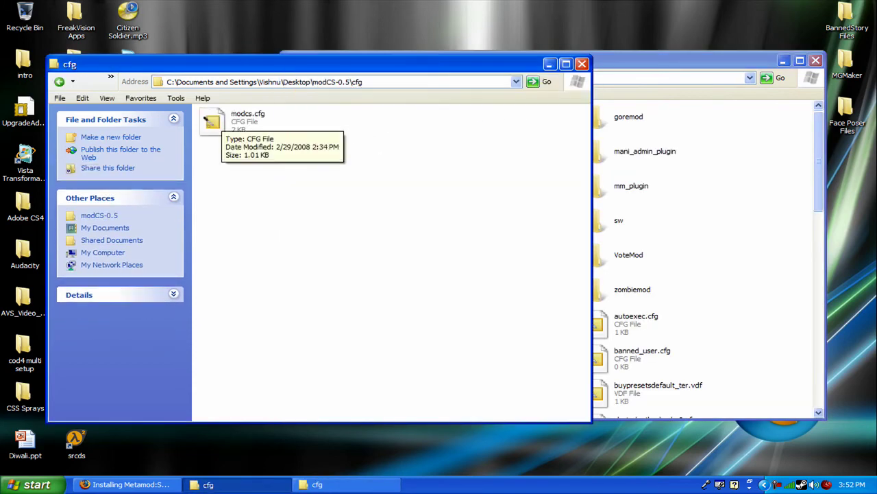
pyautogui.hotkey('alt', 'Tab')
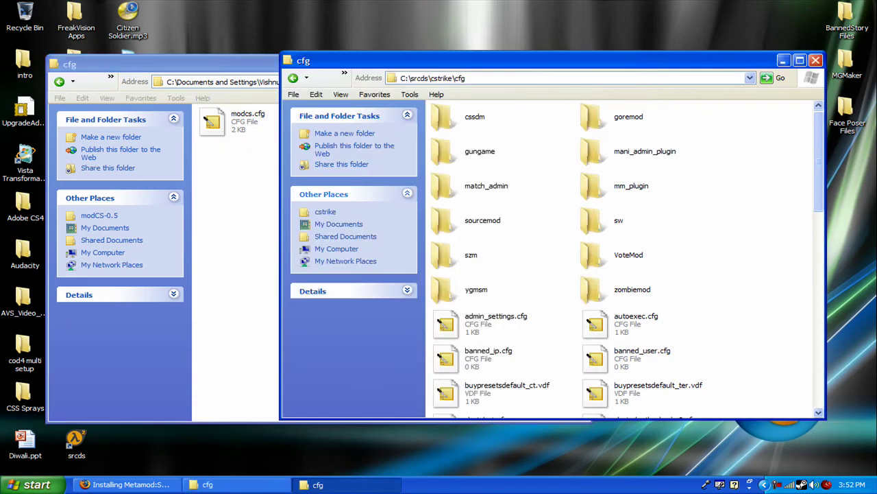
# - Look over the settings in the package's modcs.cfg, close it and move the file into C:\srcds\cstrike\cfg
pyautogui.doubleClick(239, 121)
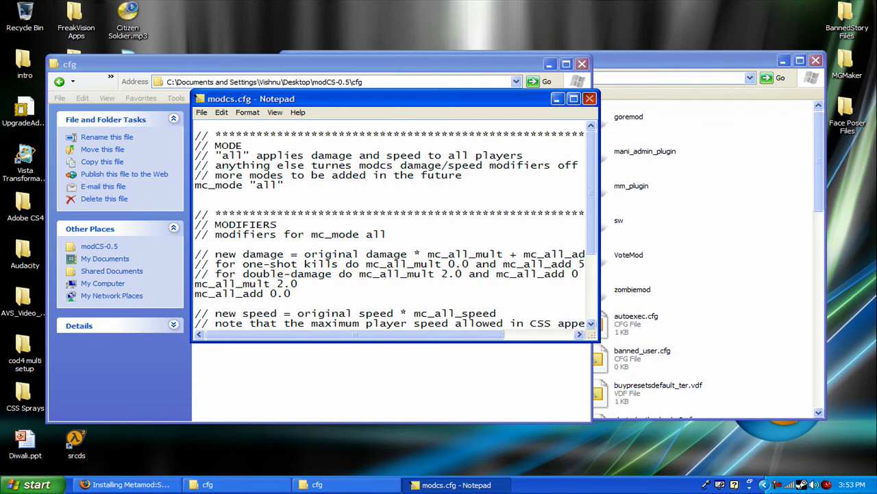
pyautogui.click(590, 99)
pyautogui.moveTo(212, 122); pyautogui.dragTo(772, 308)
pyautogui.click(771, 308)
pyautogui.click(240, 165)
# - Go back to the top-level modCS-0.5 folder and close its window
pyautogui.click(60, 81)
pyautogui.press('BackSpace')
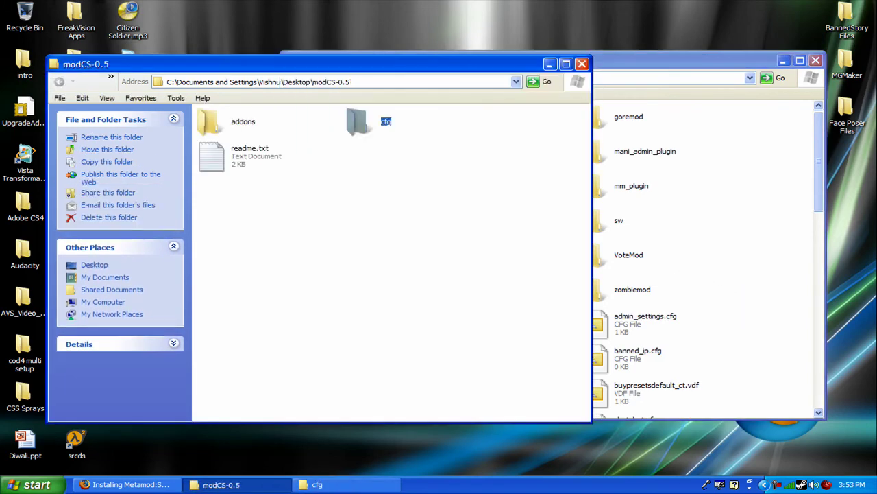
pyautogui.click(582, 64)
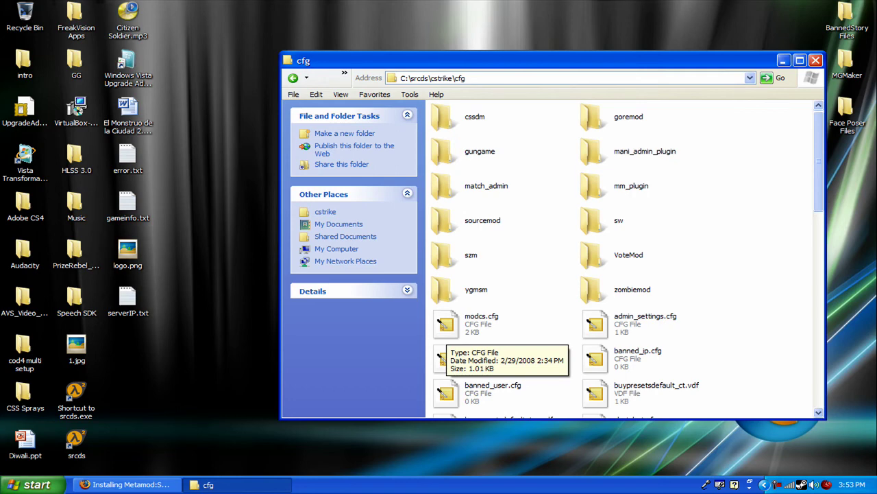
# - Switch to Firefox, review the GameBin line in the GameInfo section of the Metamod:Source installation page, and minimize the browser
pyautogui.click(127, 485)
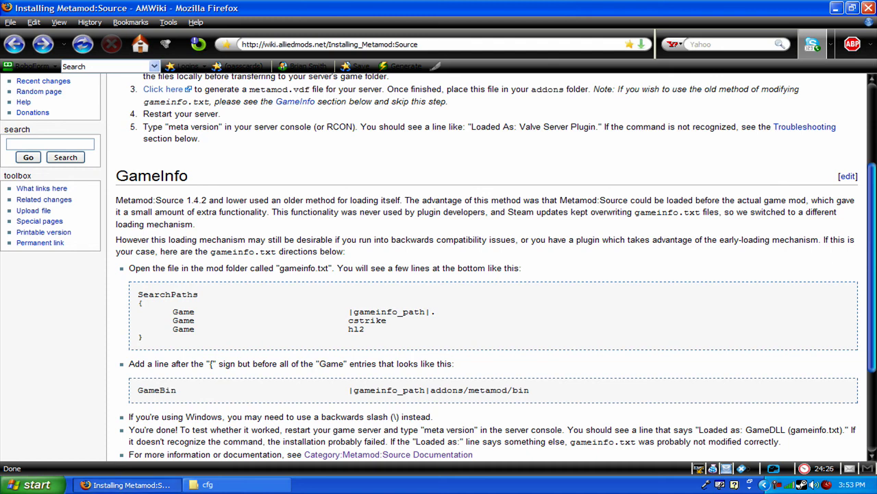
pyautogui.moveTo(137, 389); pyautogui.dragTo(529, 389)
pyautogui.click(529, 391)
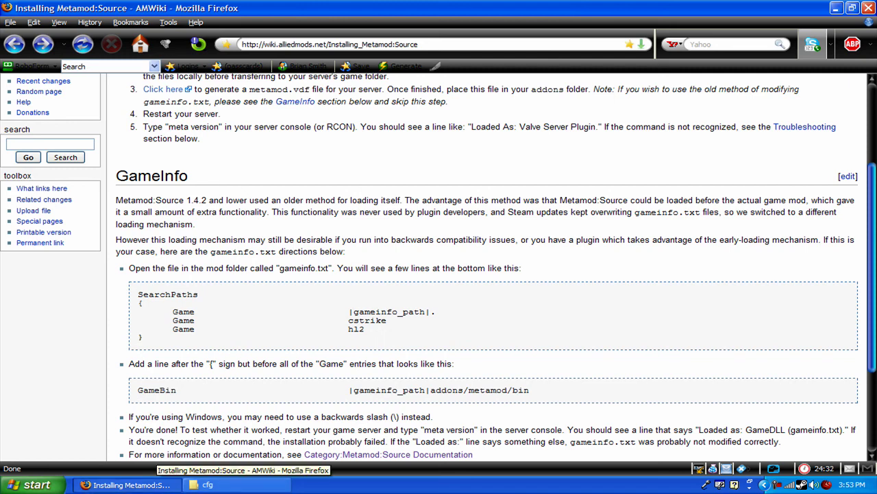
pyautogui.click(130, 484)
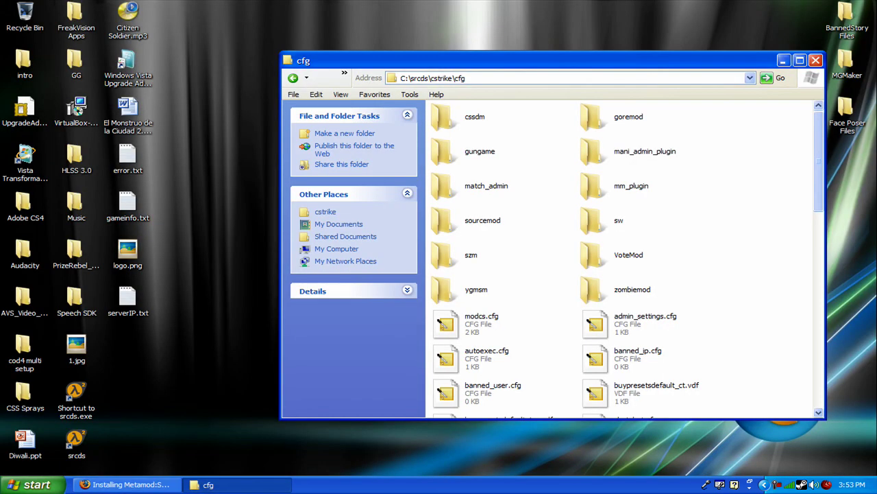